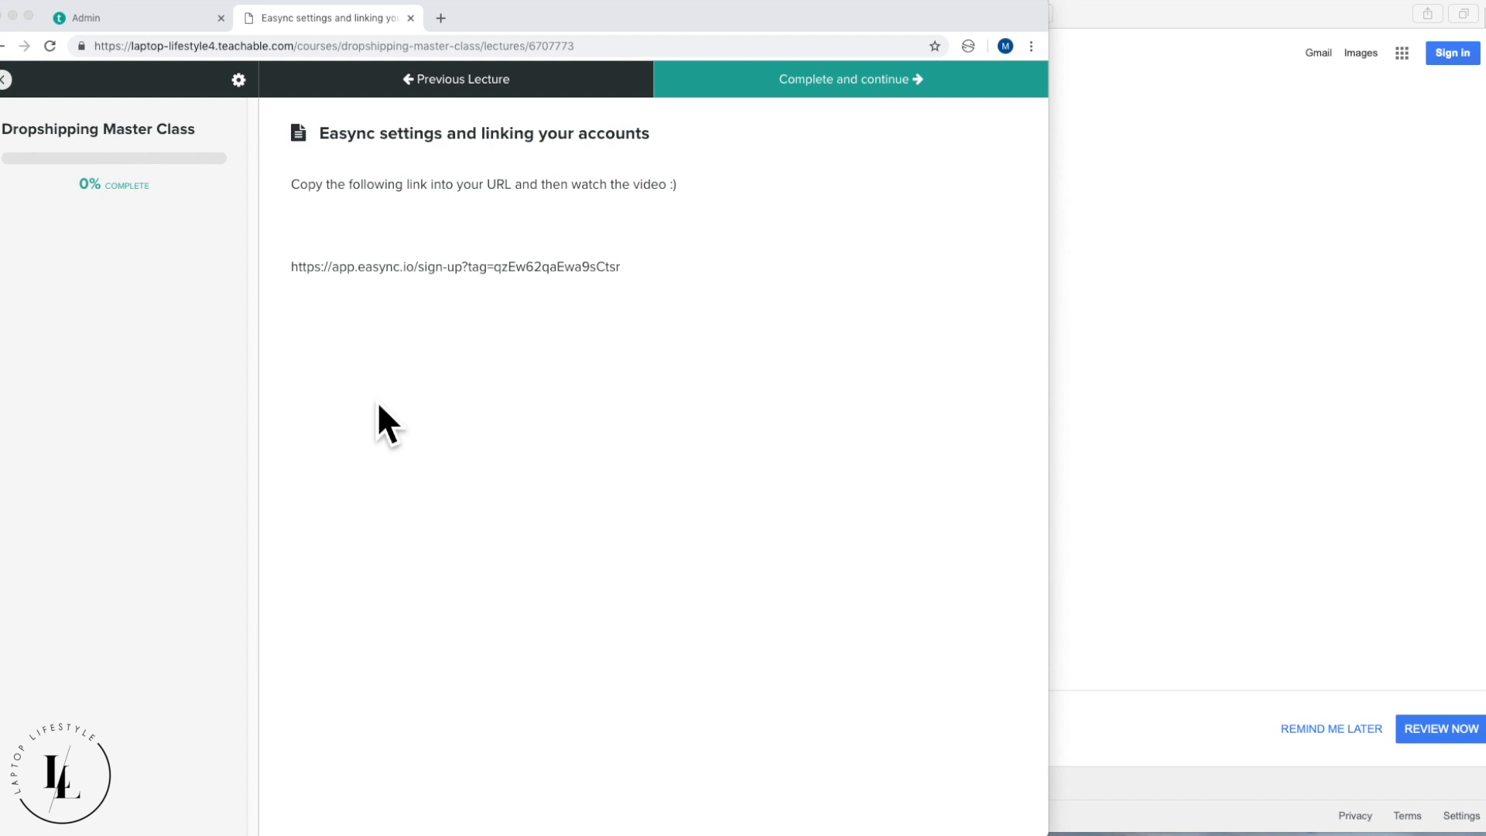
Copy the Easync sign-up link from the 'Easync settings and linking your accounts' lecture.
click(639, 274)
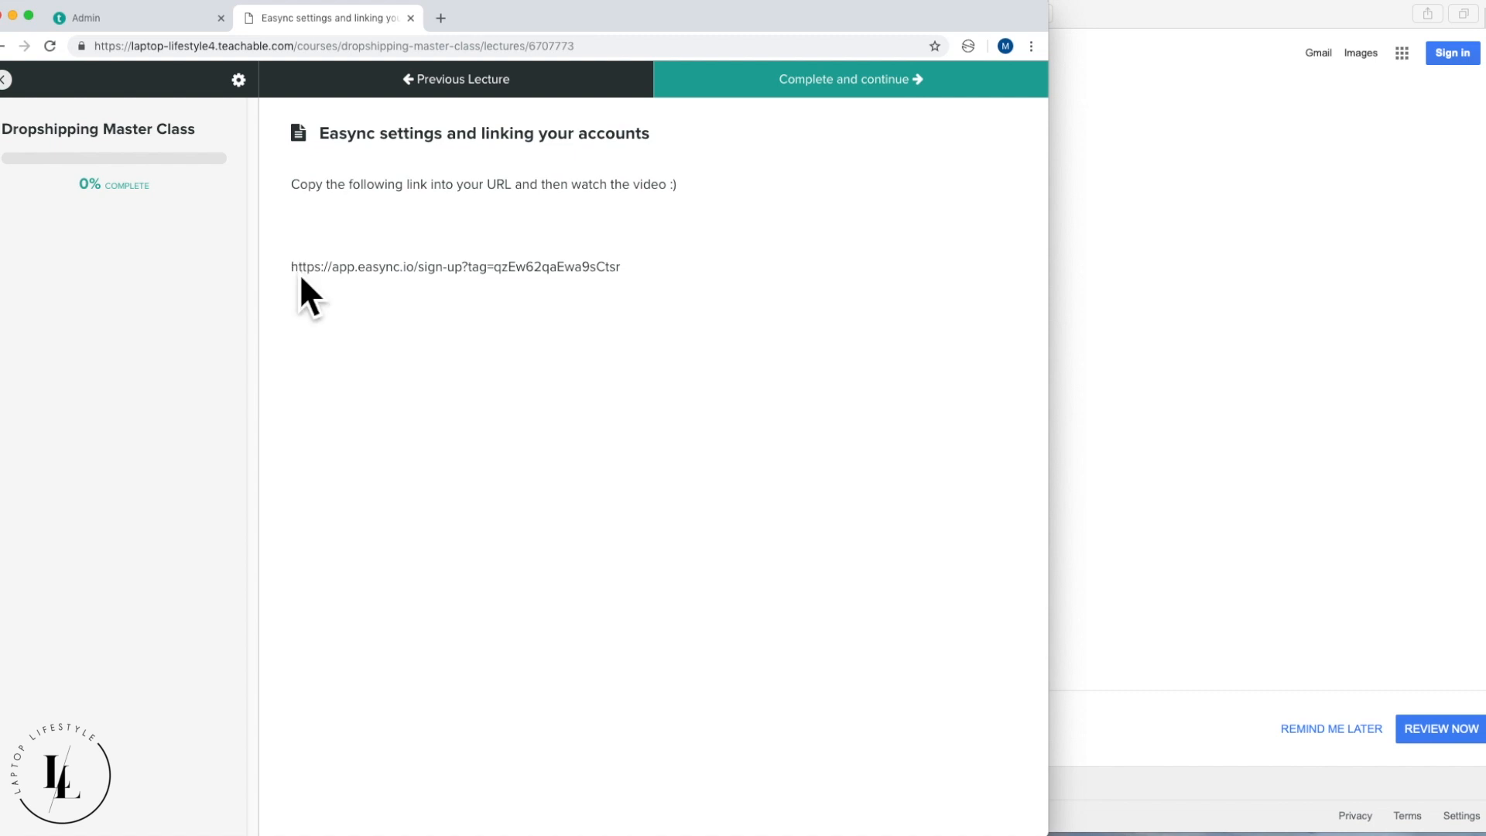
drag(300, 276, 620, 292)
right_click(586, 266)
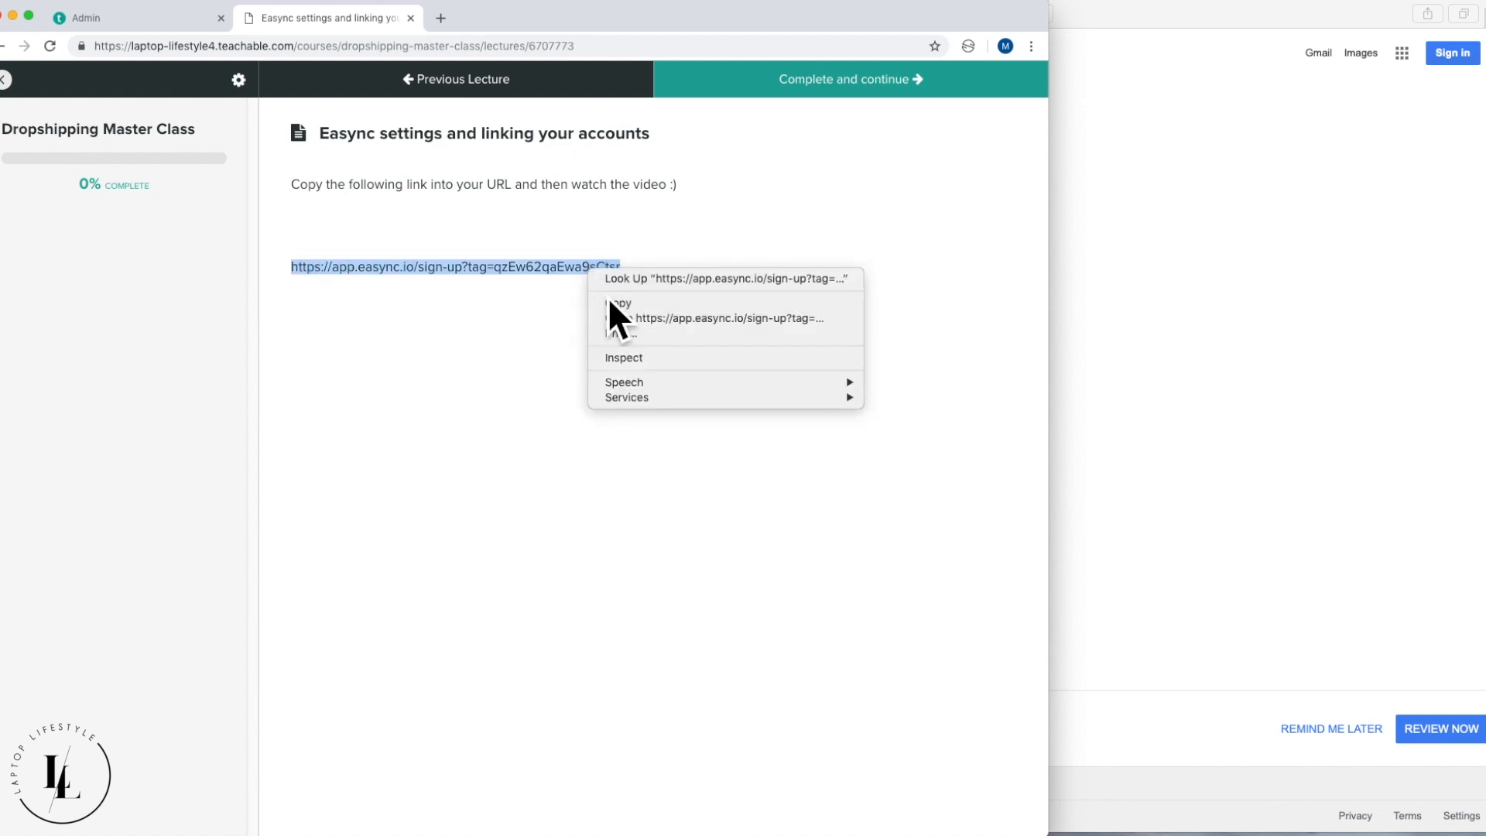
click(624, 313)
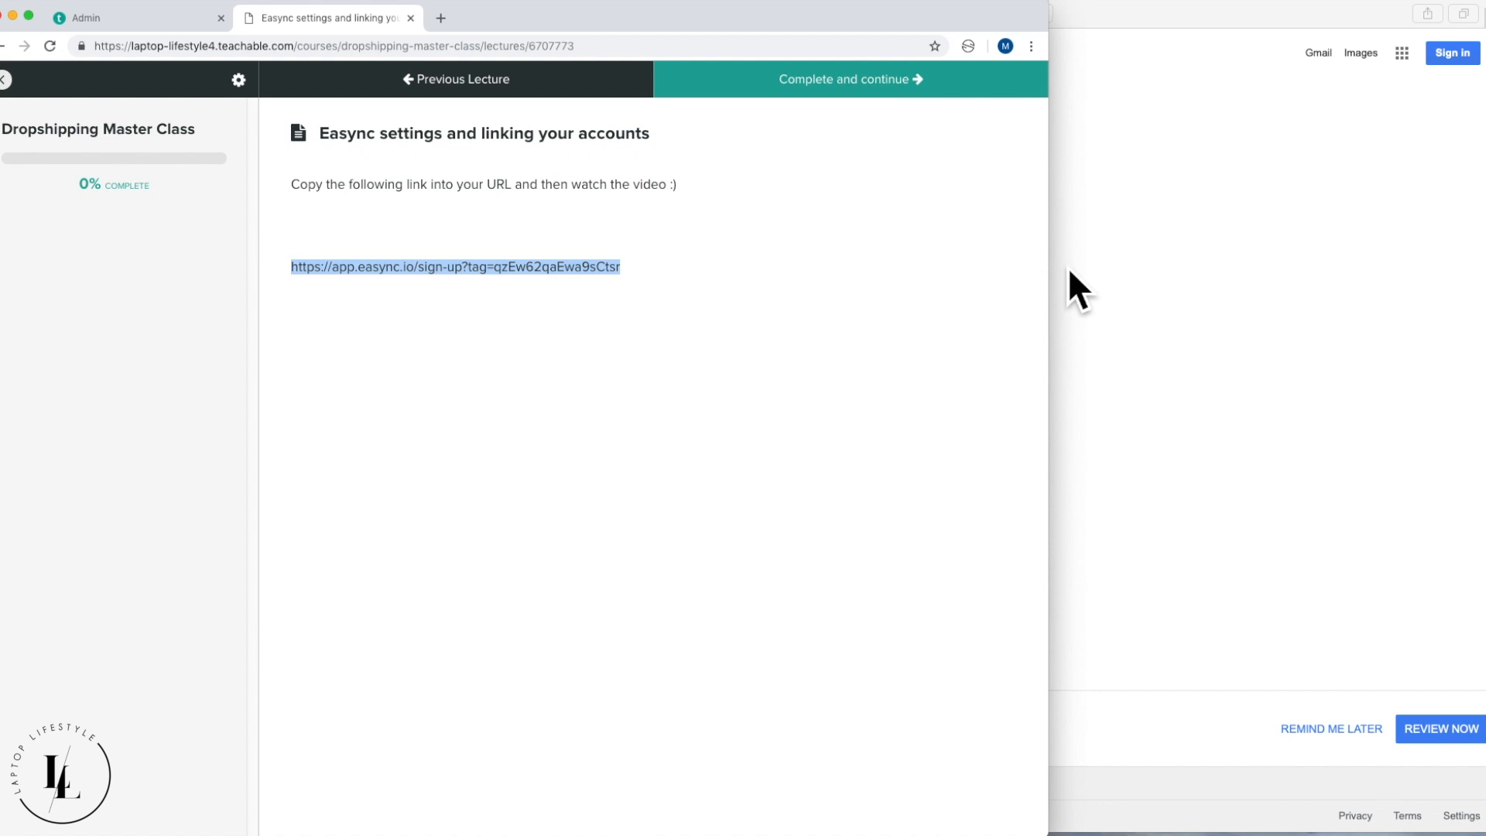
Load the copied Easync sign-up link in Safari's address bar to reach Create an Account.
click(1103, 252)
click(818, 20)
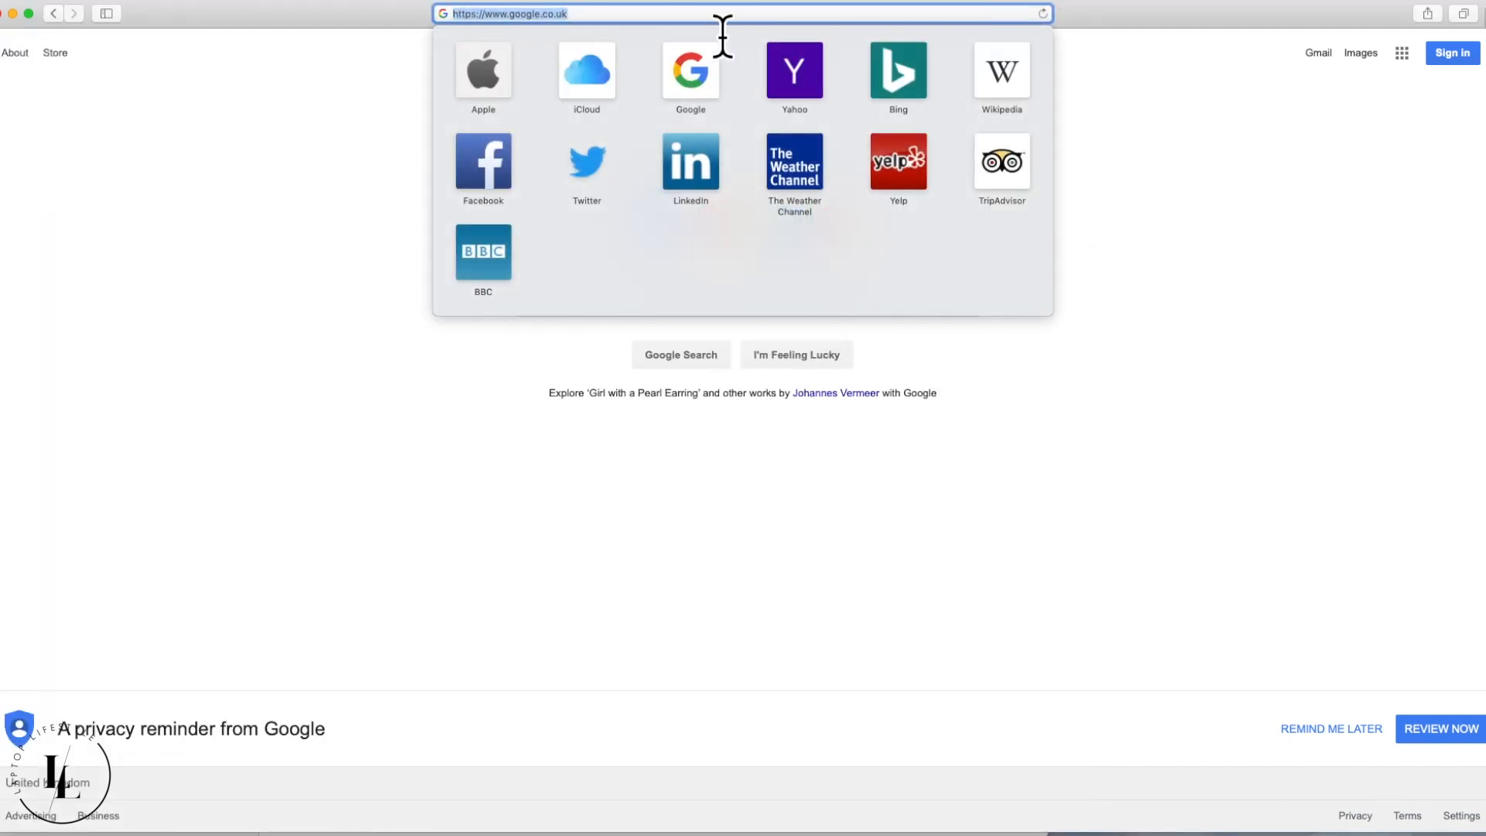
key(BackSpace)
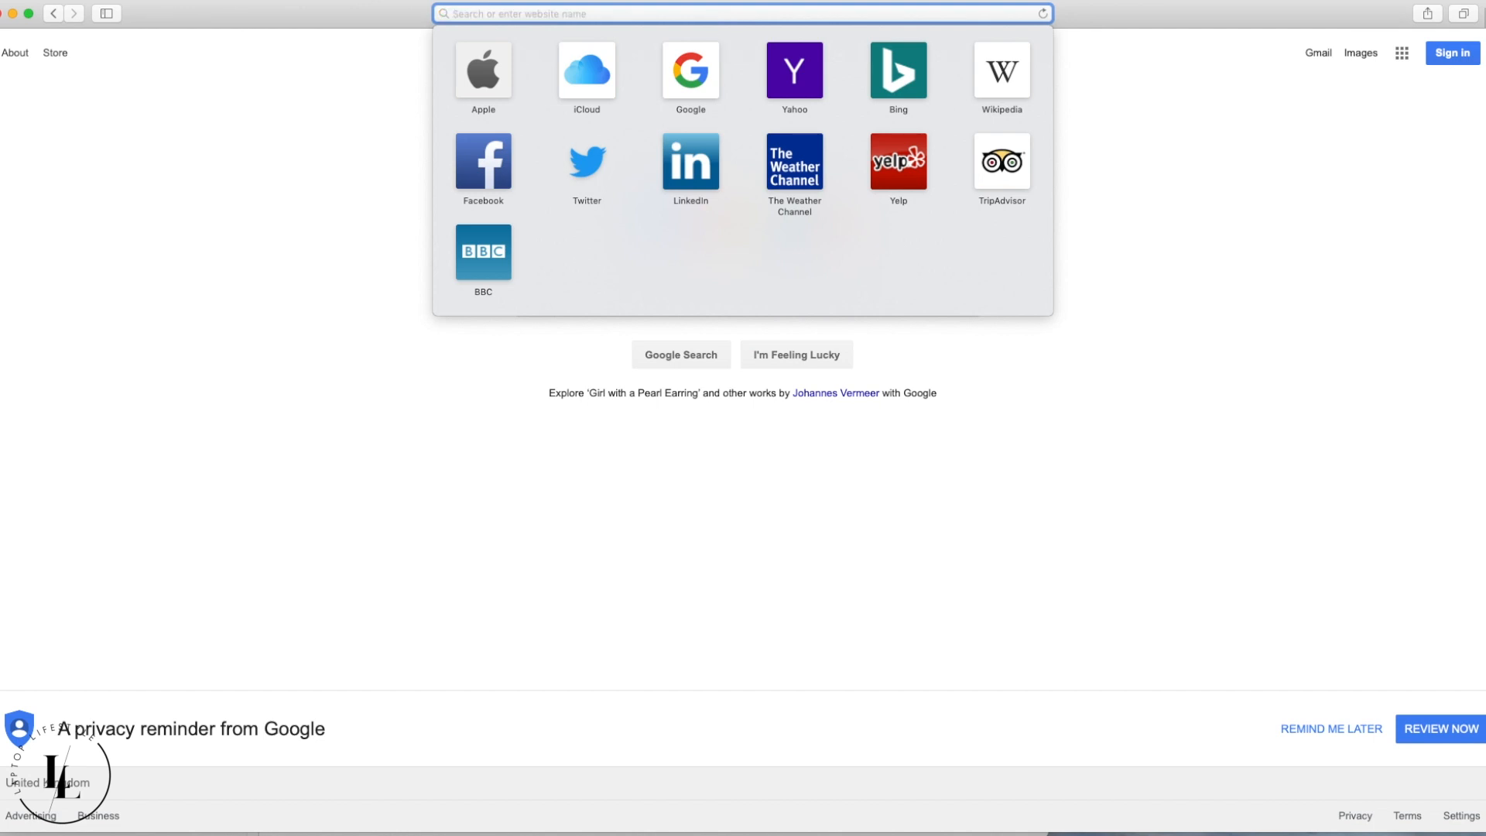
right_click(718, 15)
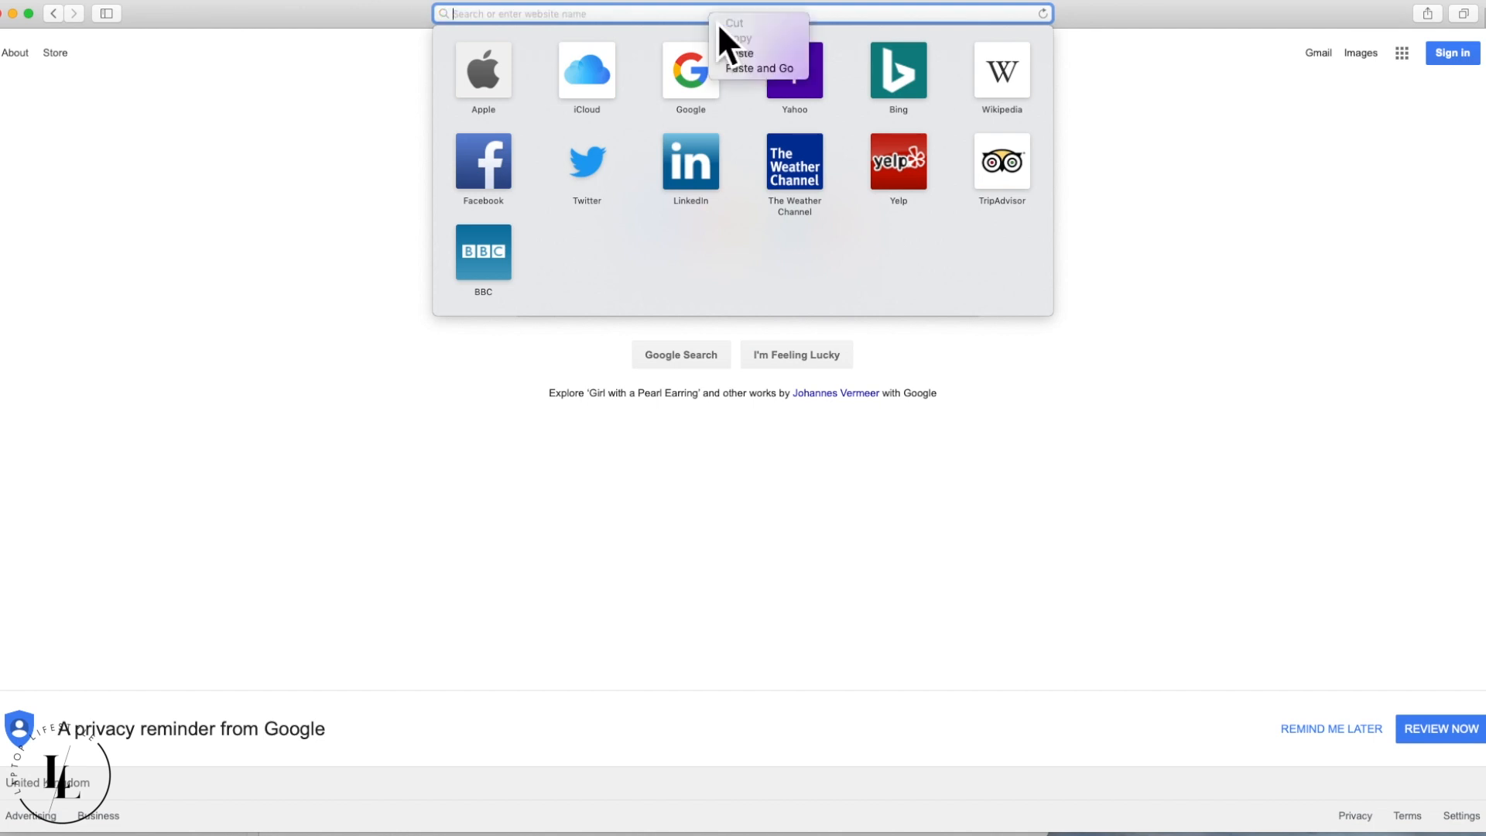
click(759, 66)
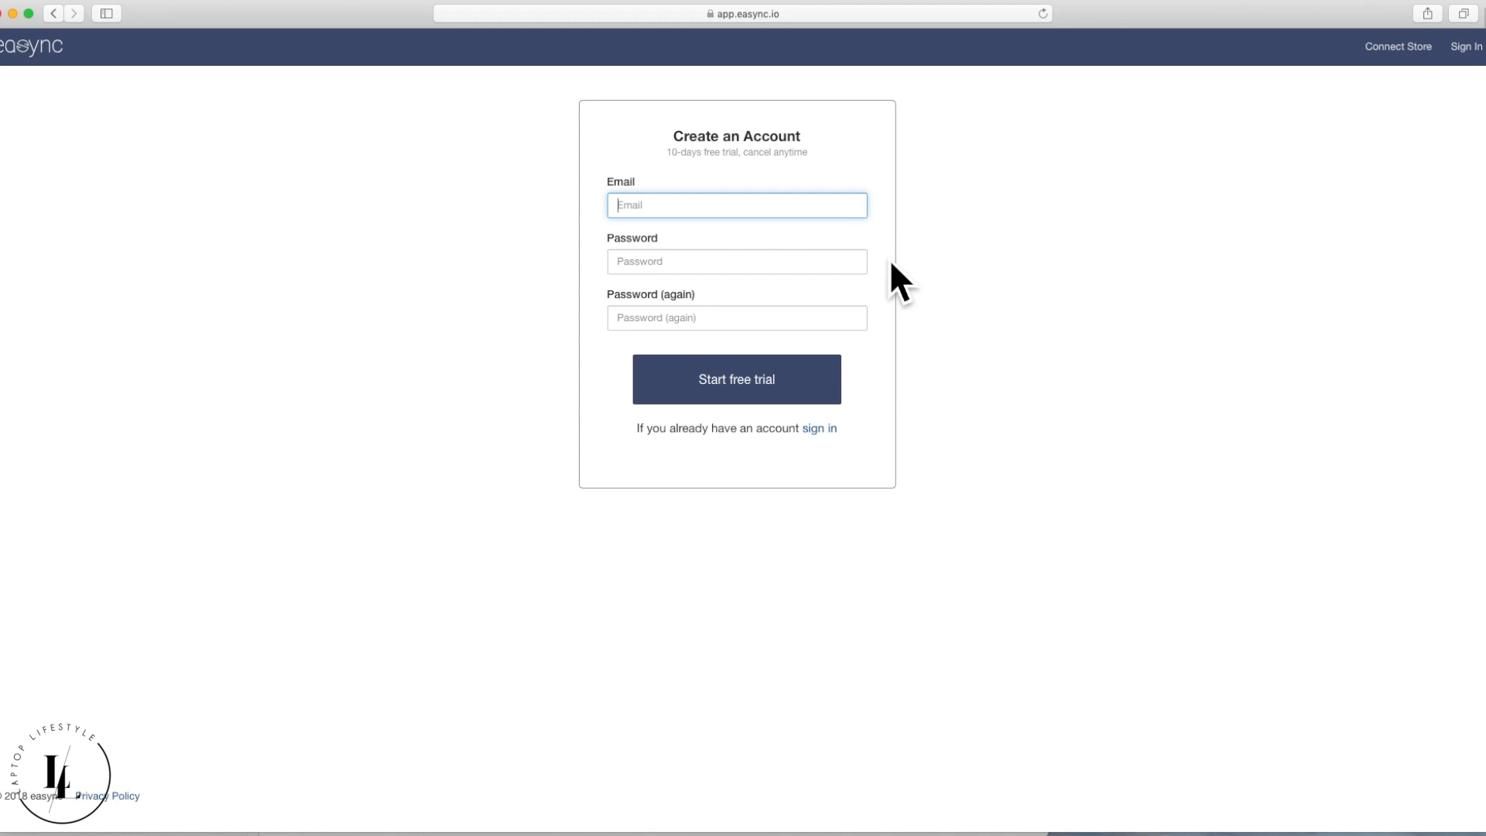
Sign up with an email address and the password entered twice, starting the free trial.
key(Tab)
text(•••••••••••••••••)
key(Tab)
text(•••••••••••••••••)
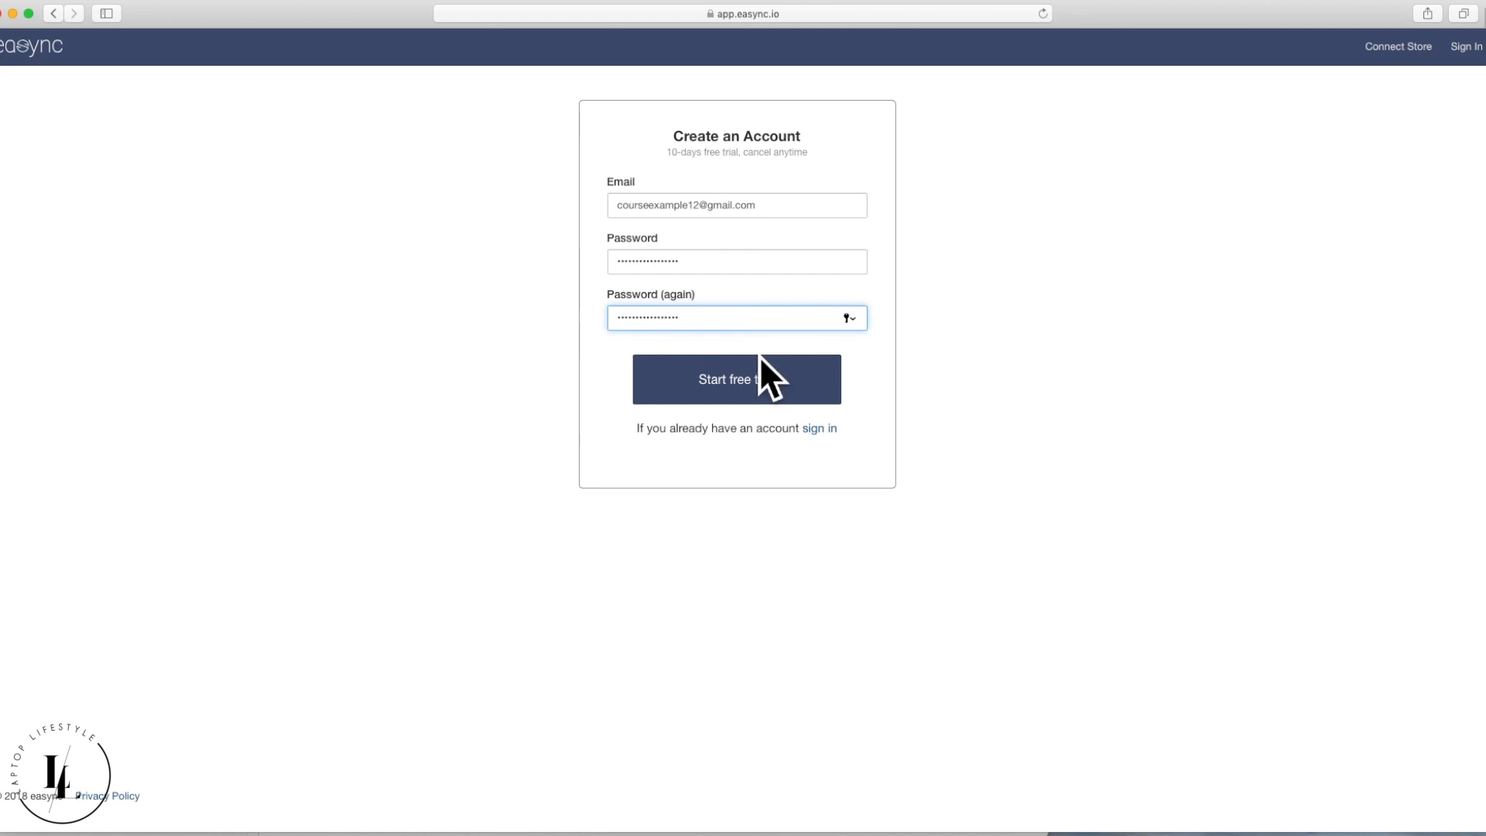
click(754, 390)
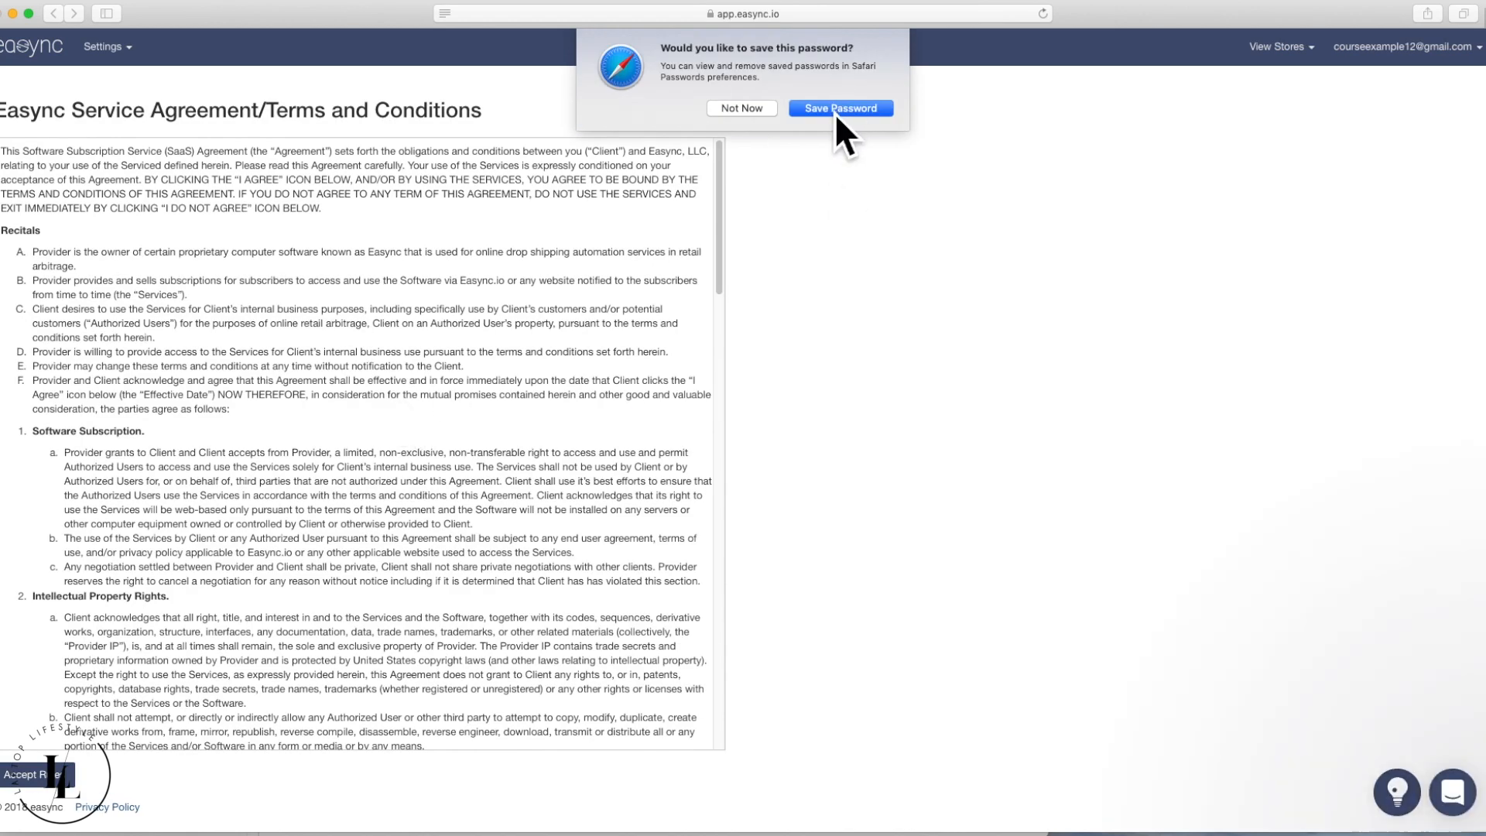
Save the new password in Safari and accept Easync's service agreement terms and conditions.
click(834, 110)
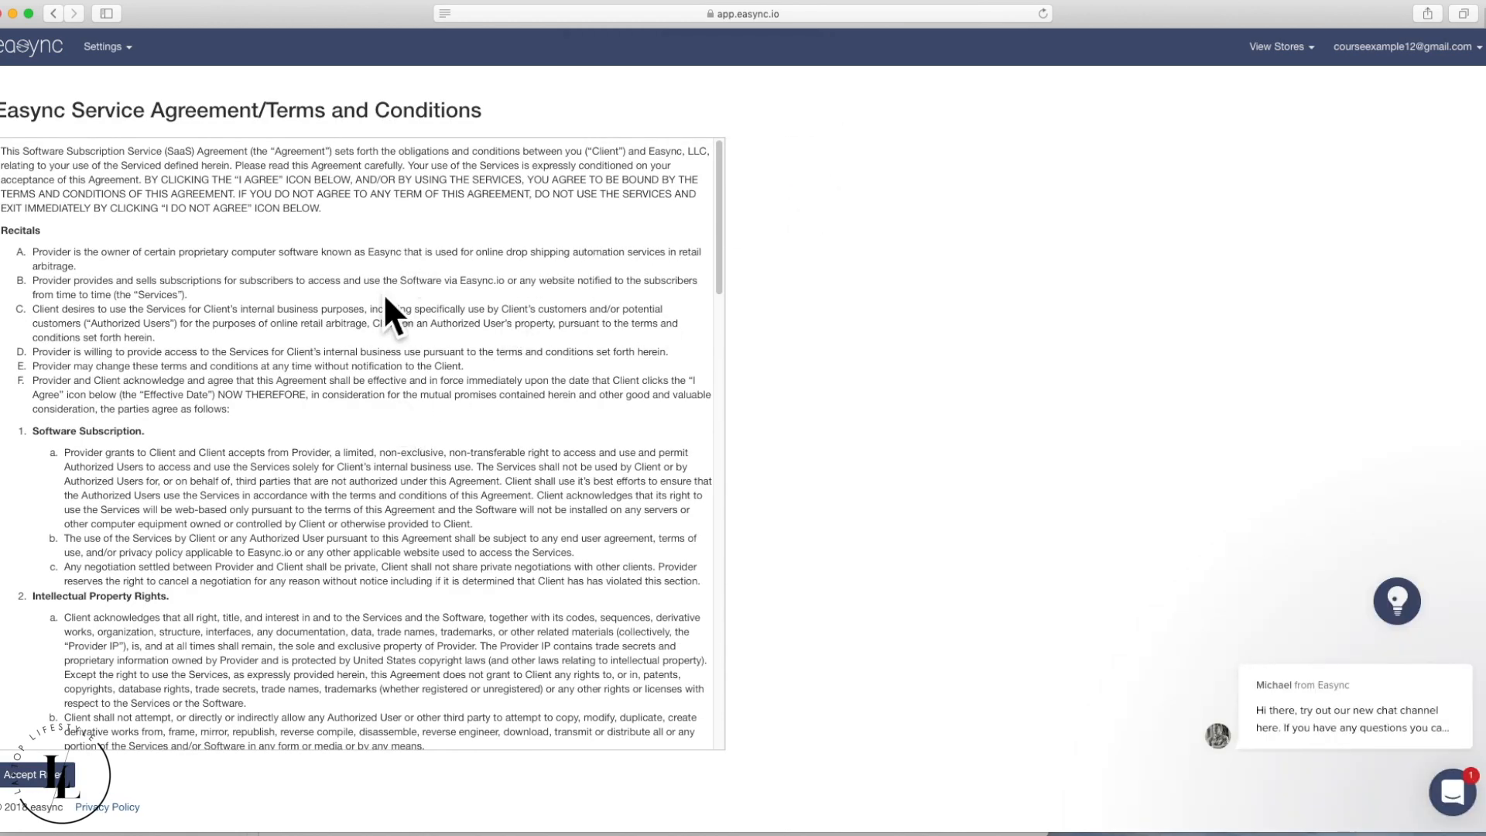
scroll(380, 345, down, 20)
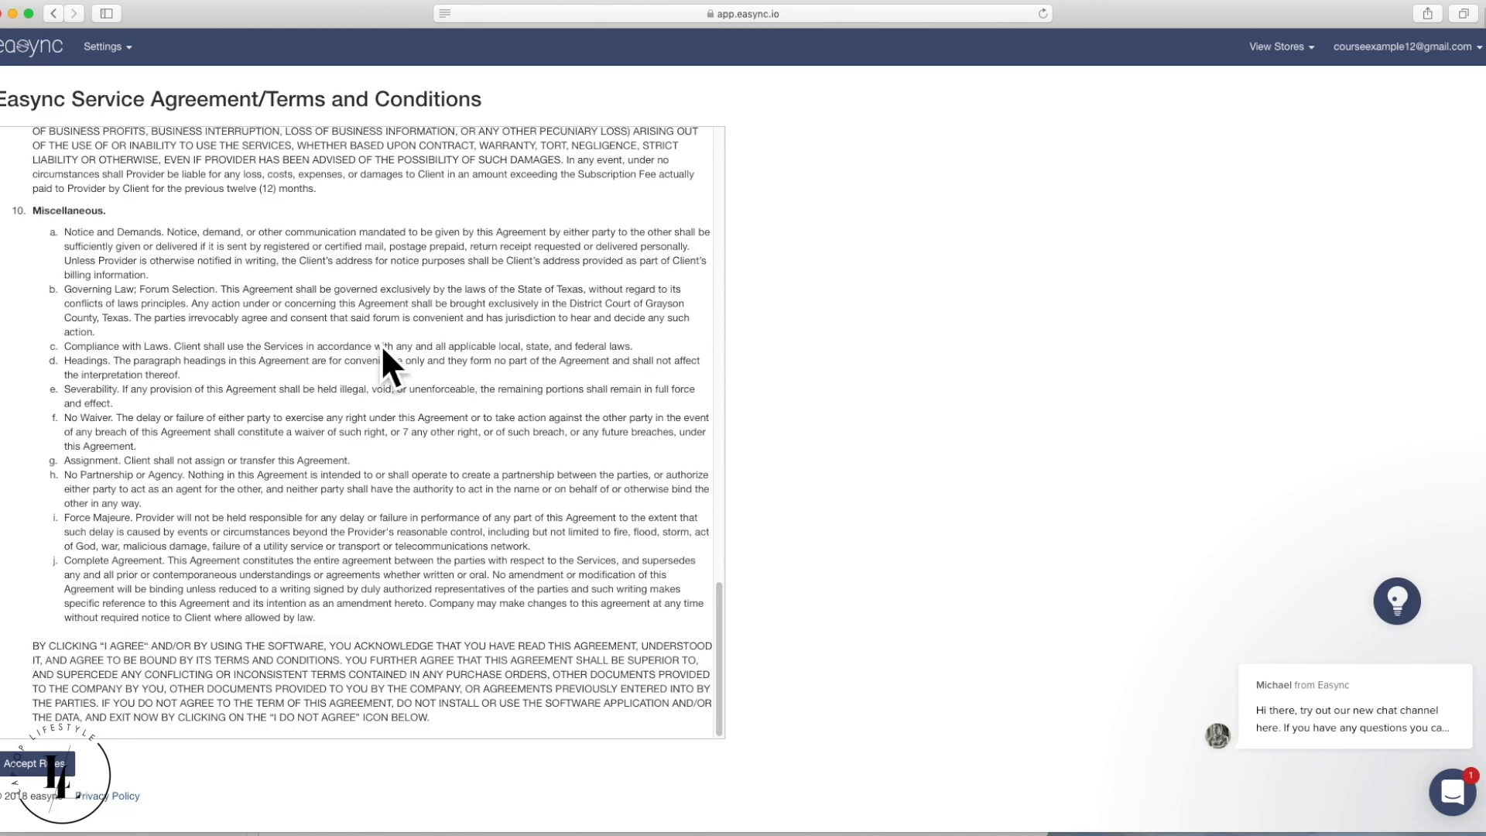
scroll(345, 491, up, 20)
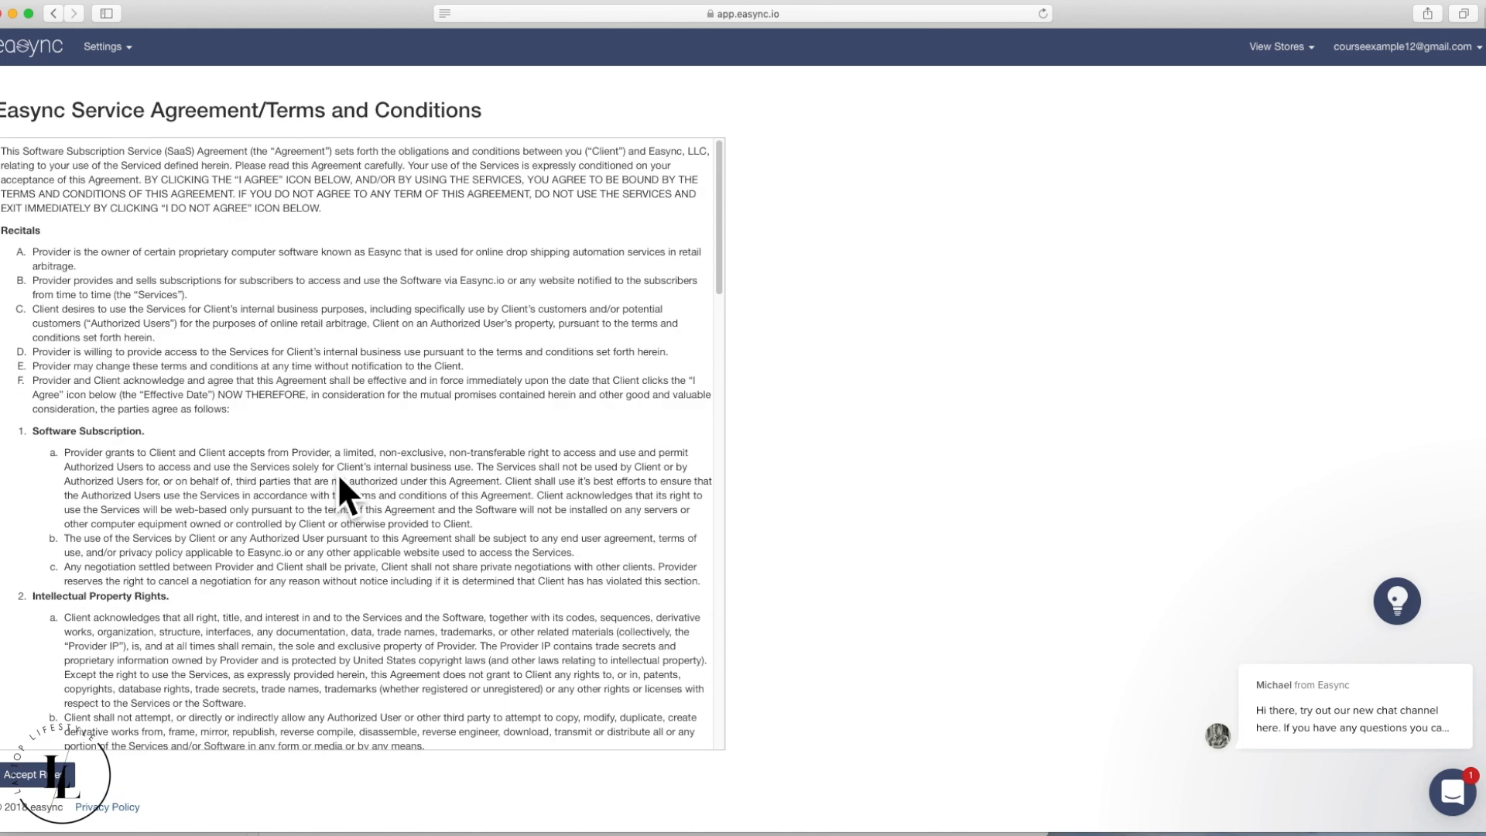
scroll(338, 472, down, 20)
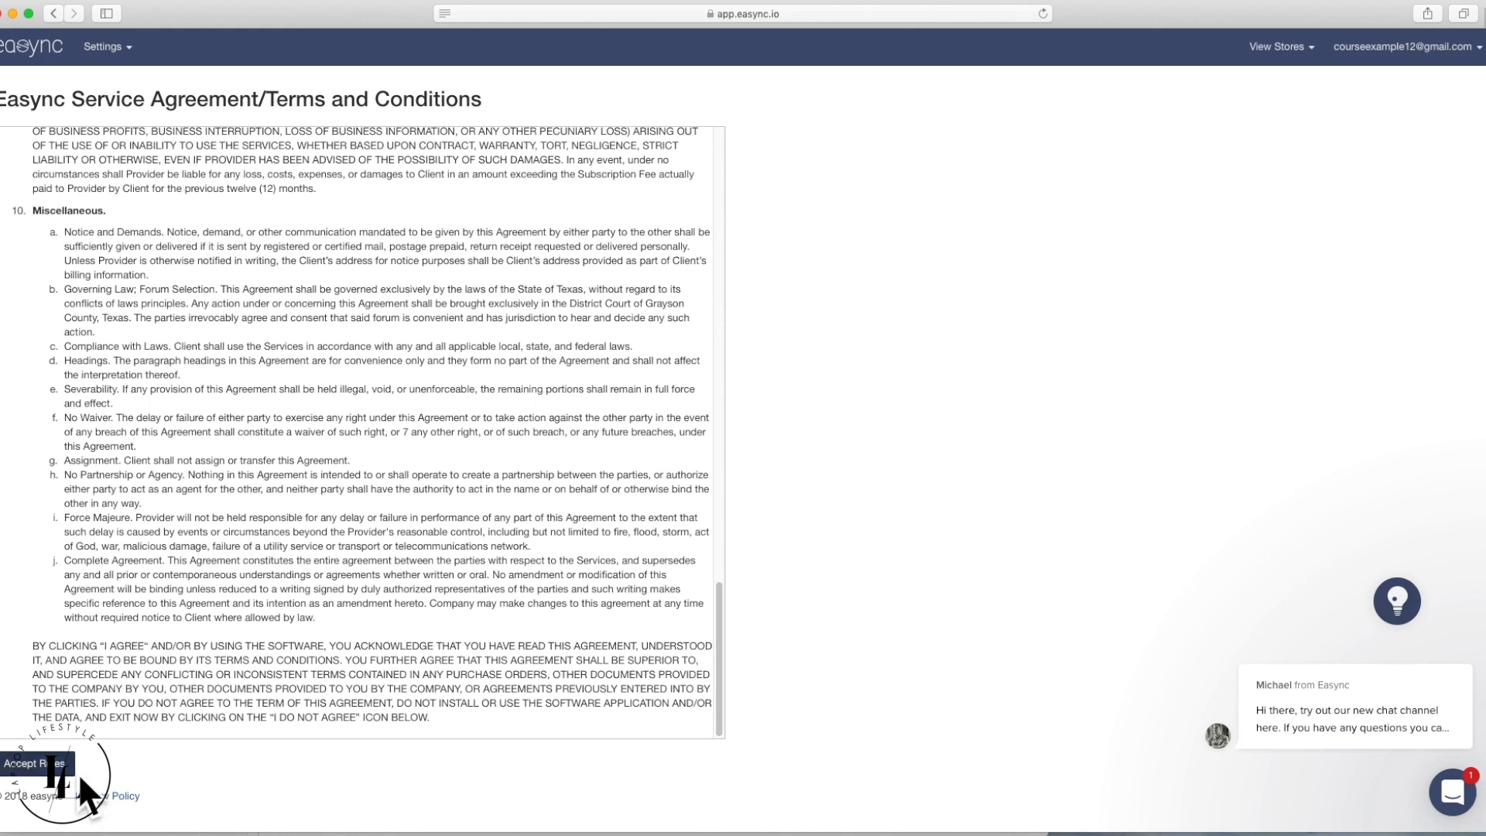
click(57, 766)
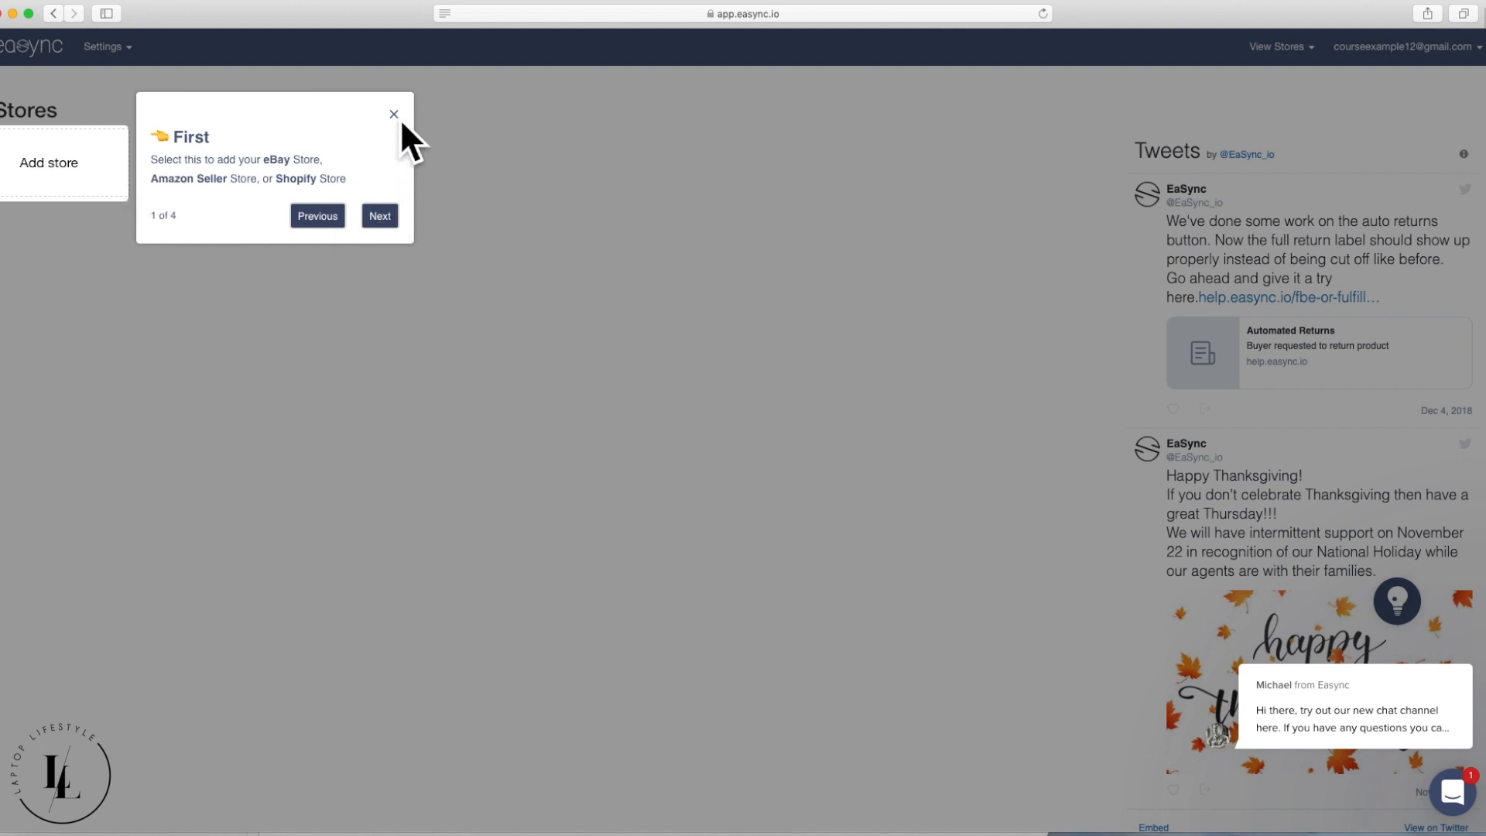
Dismiss the onboarding tips, add a store and choose eBay GB to connect.
click(393, 226)
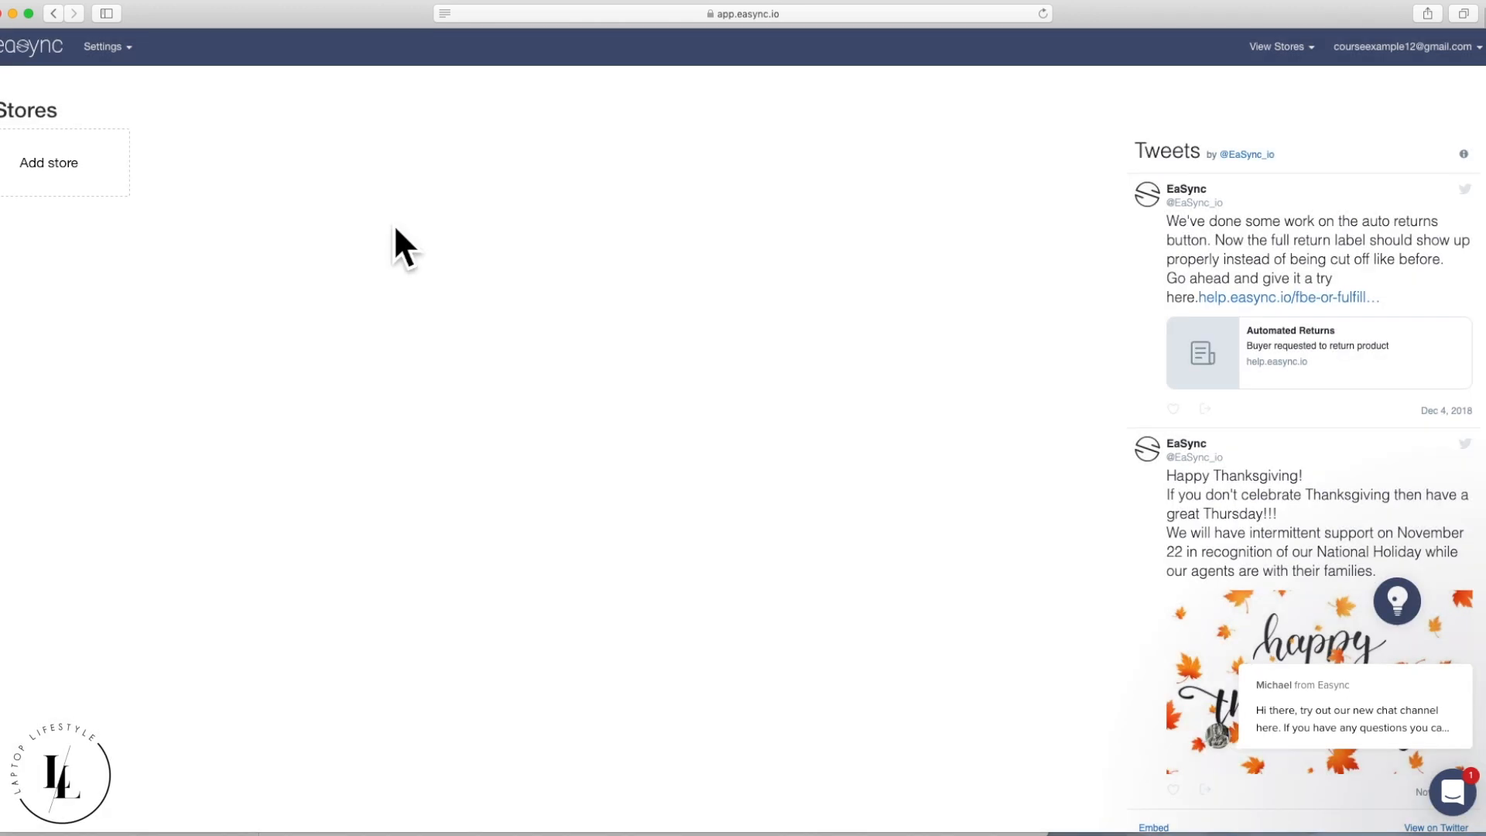
click(75, 178)
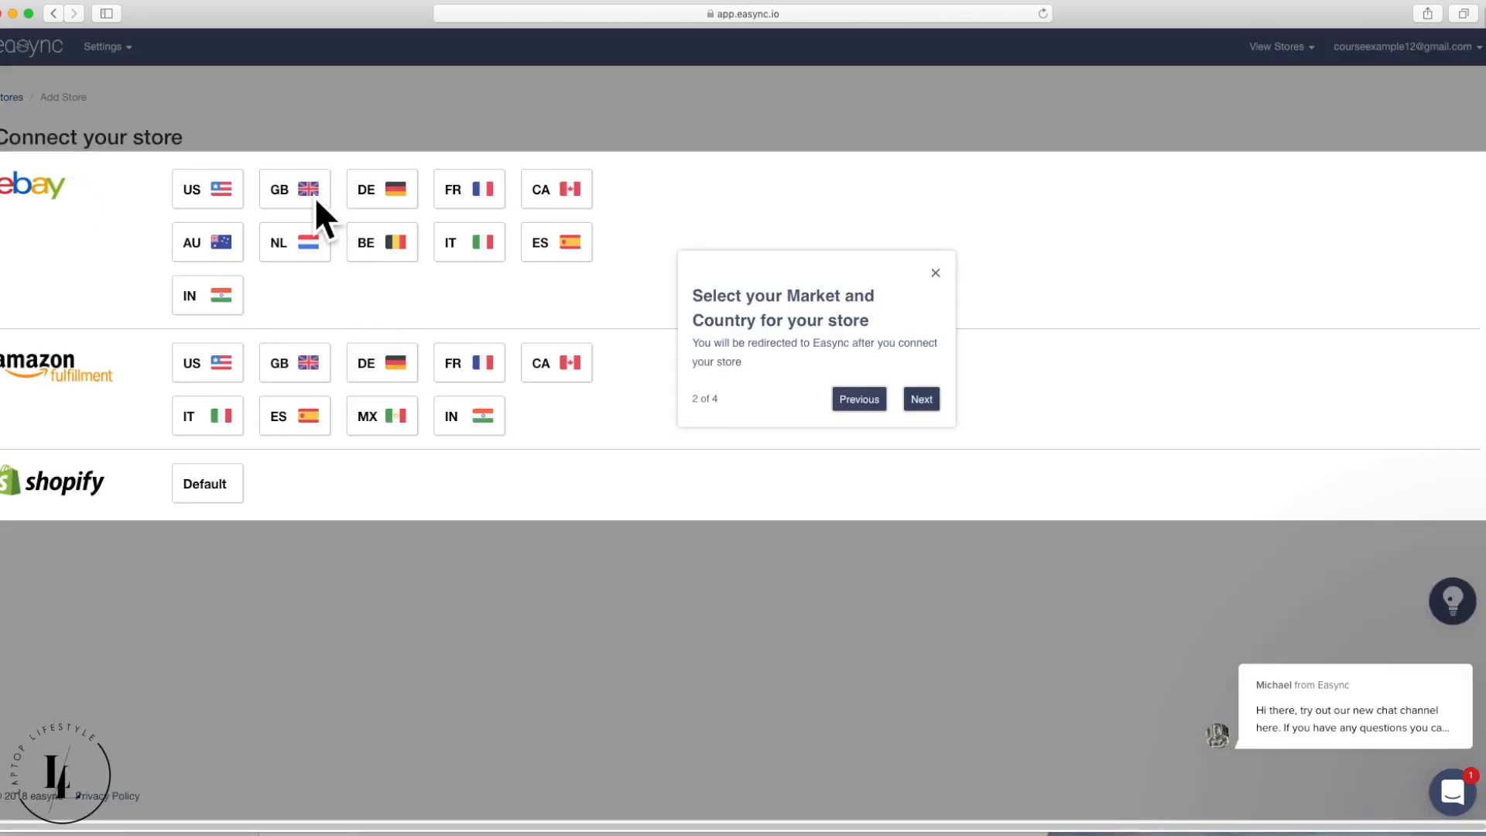
click(925, 404)
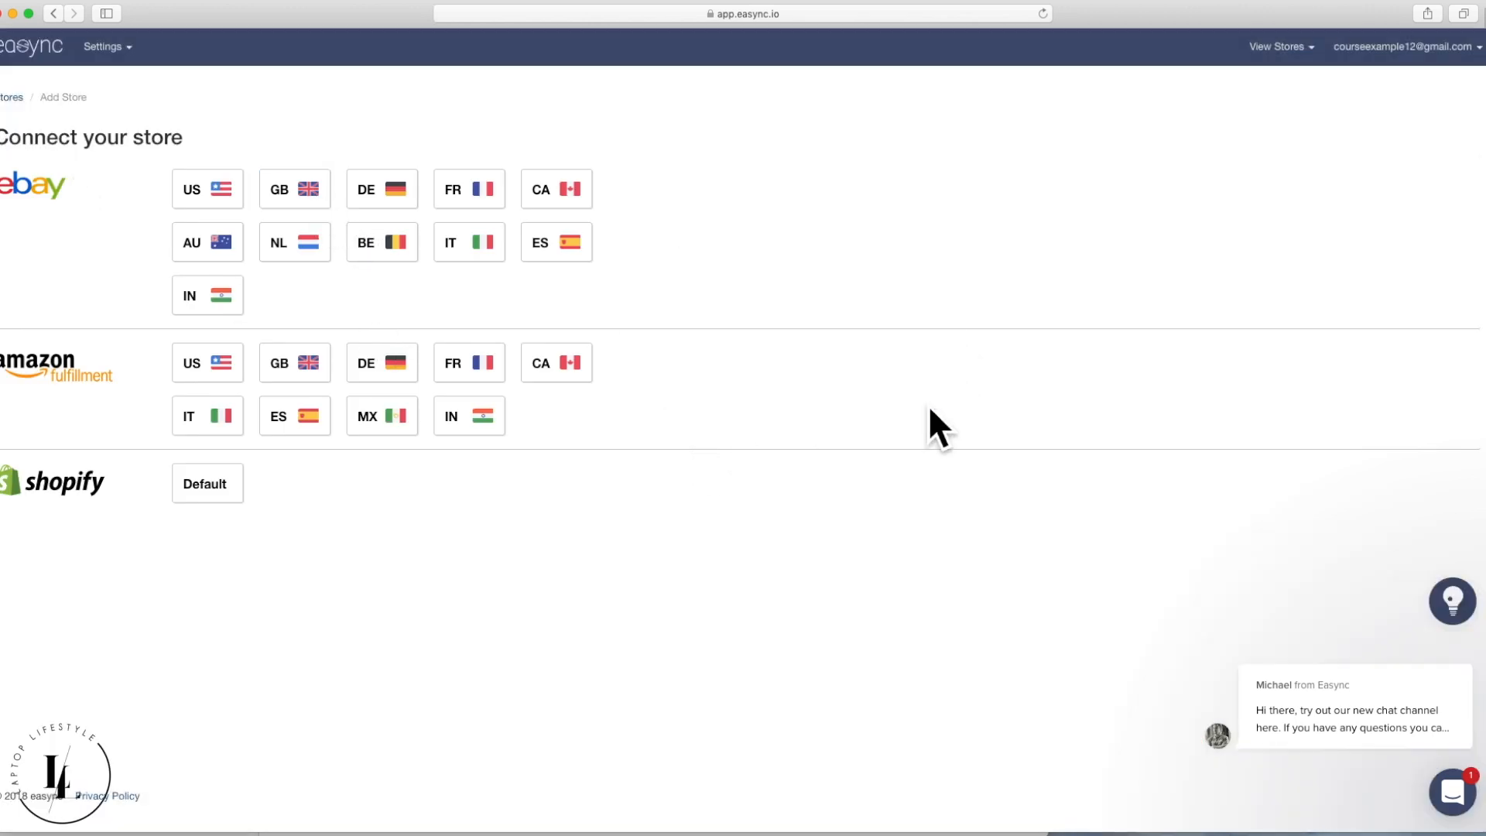
click(313, 195)
text(C)
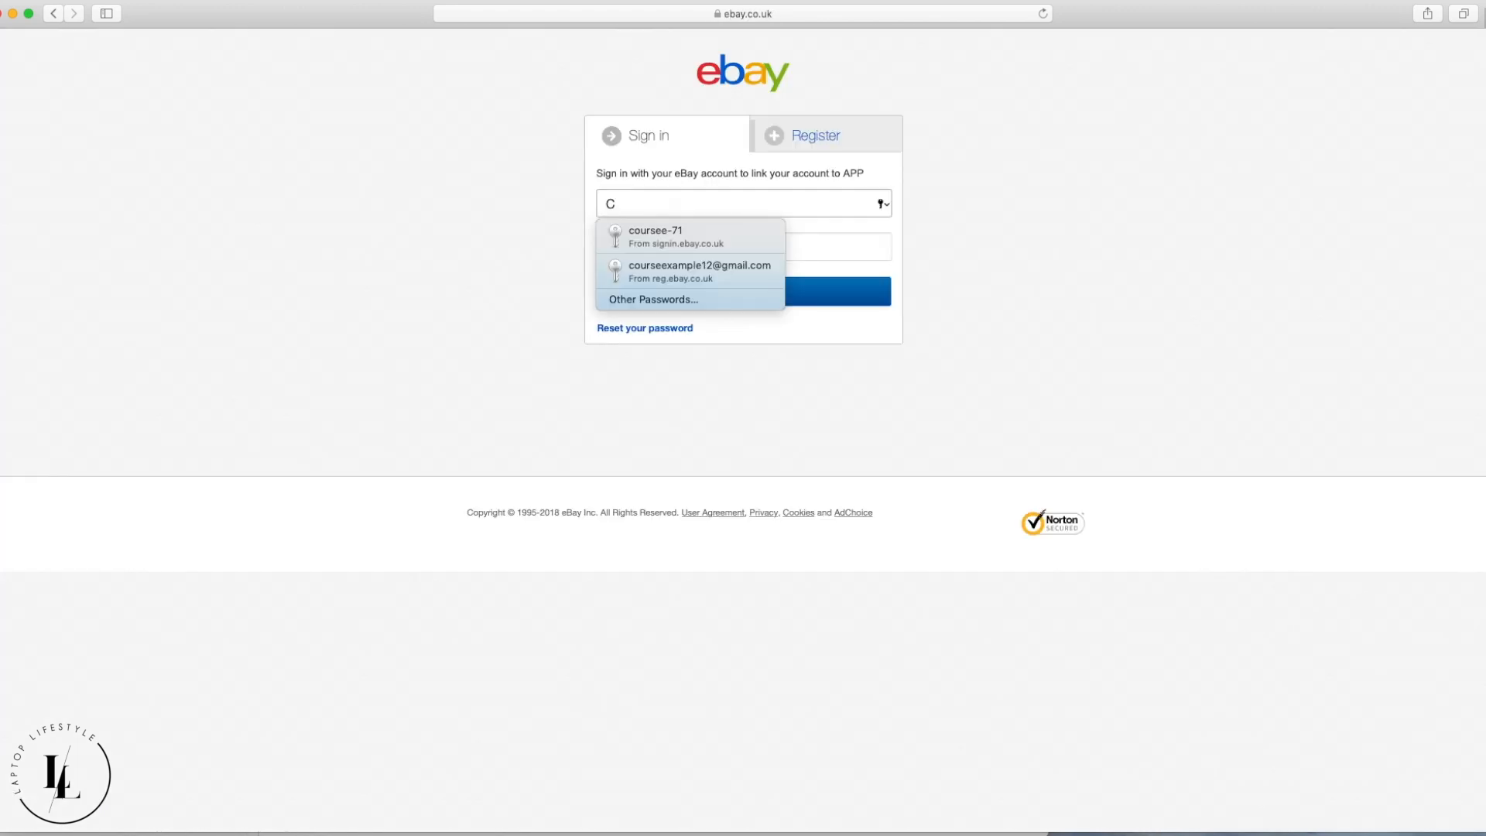
Sign in to eBay with the saved login and agree to grant Easync access, twice.
click(741, 275)
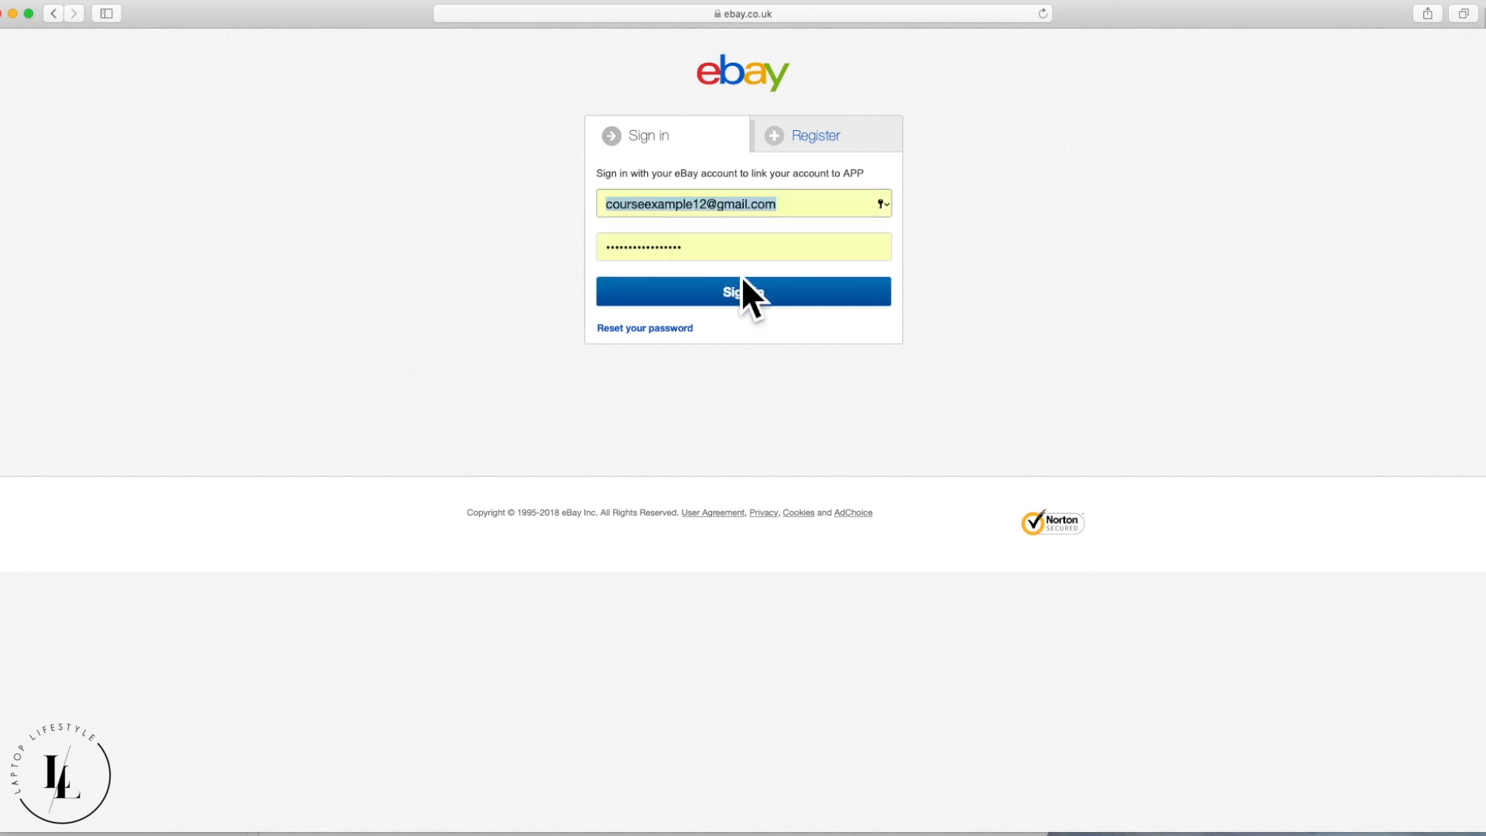
click(735, 297)
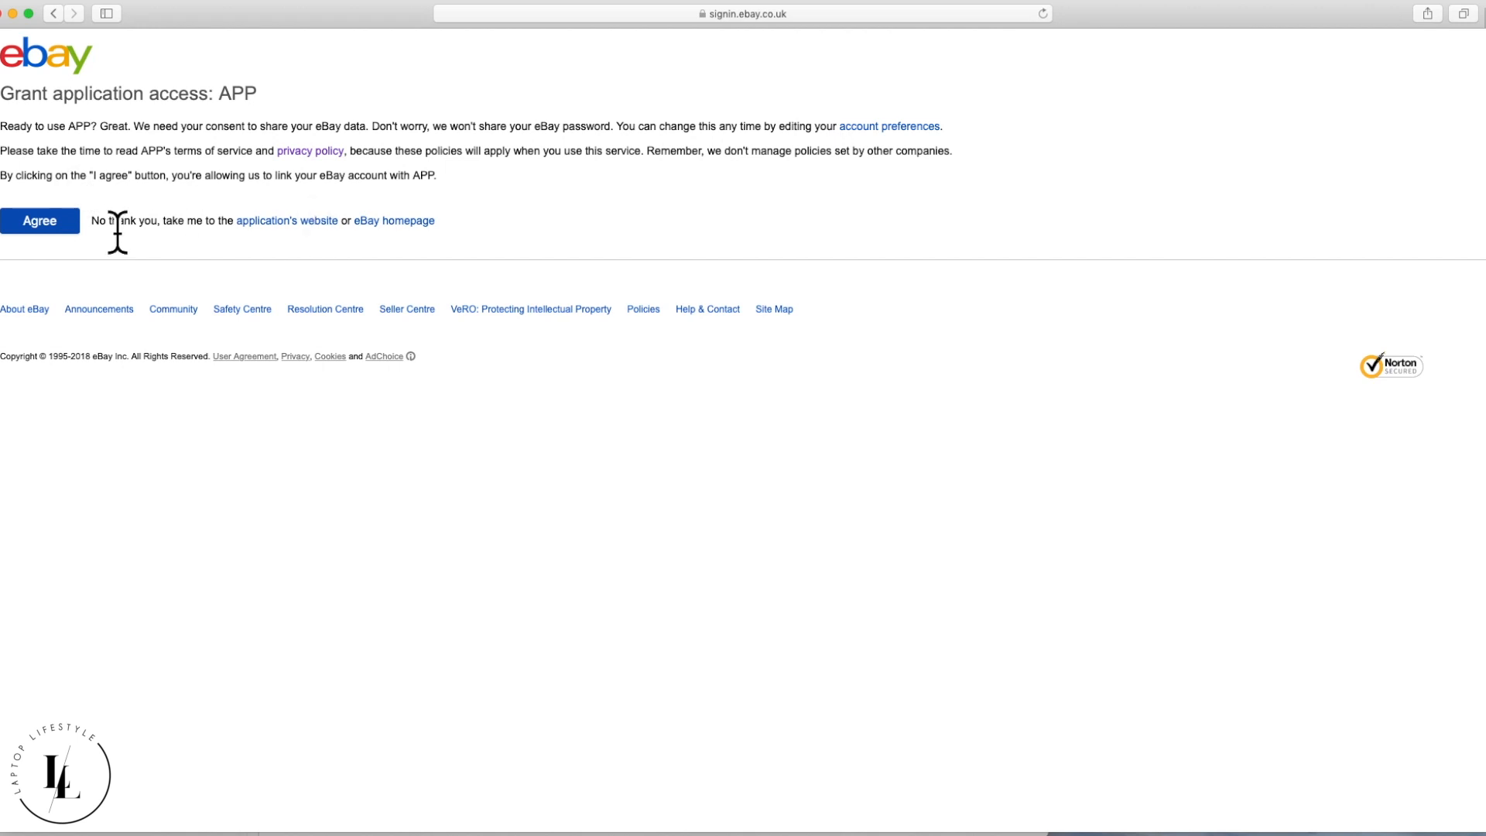
click(66, 229)
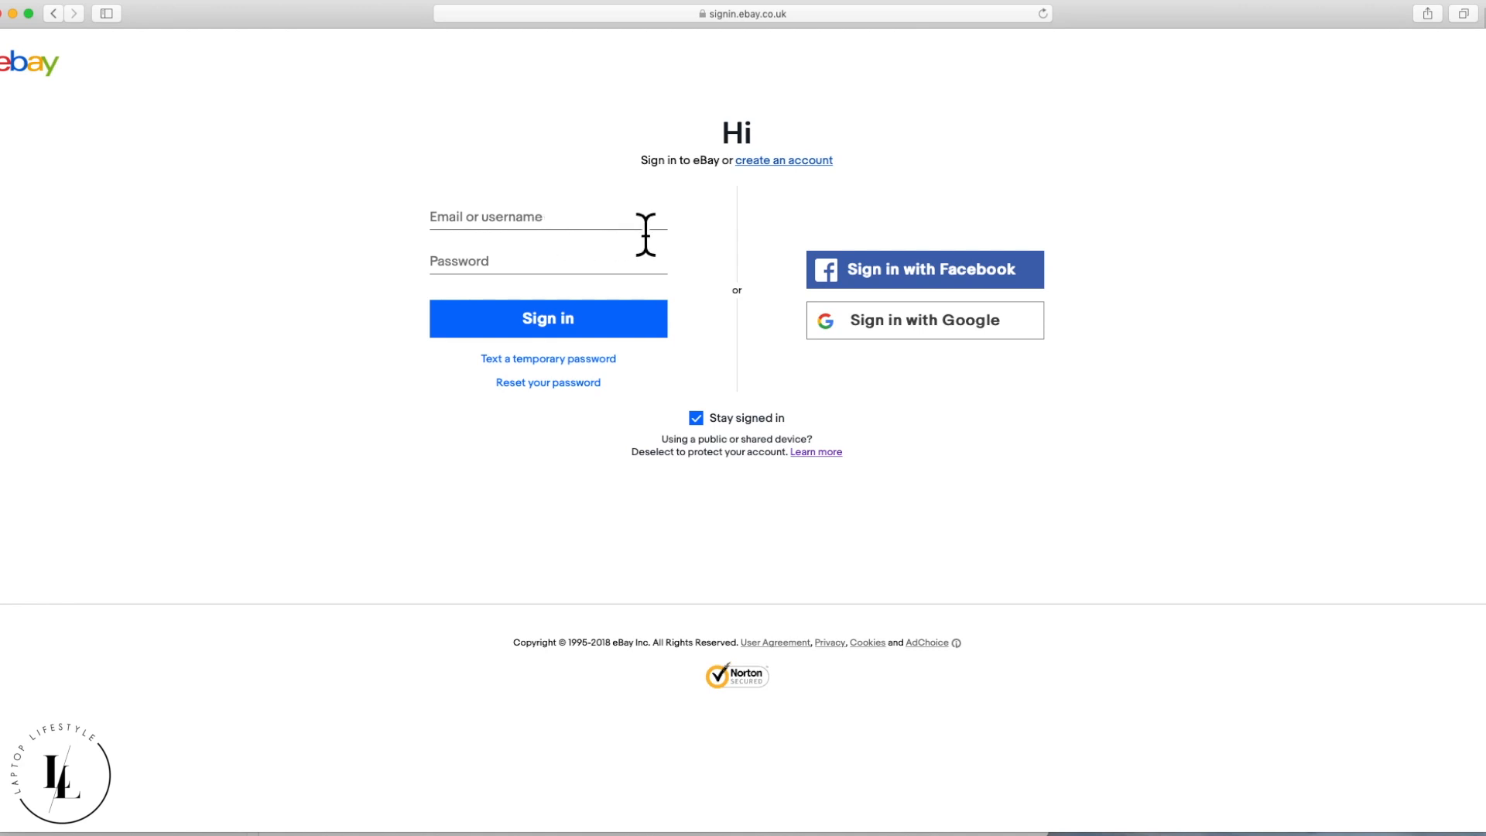
click(570, 325)
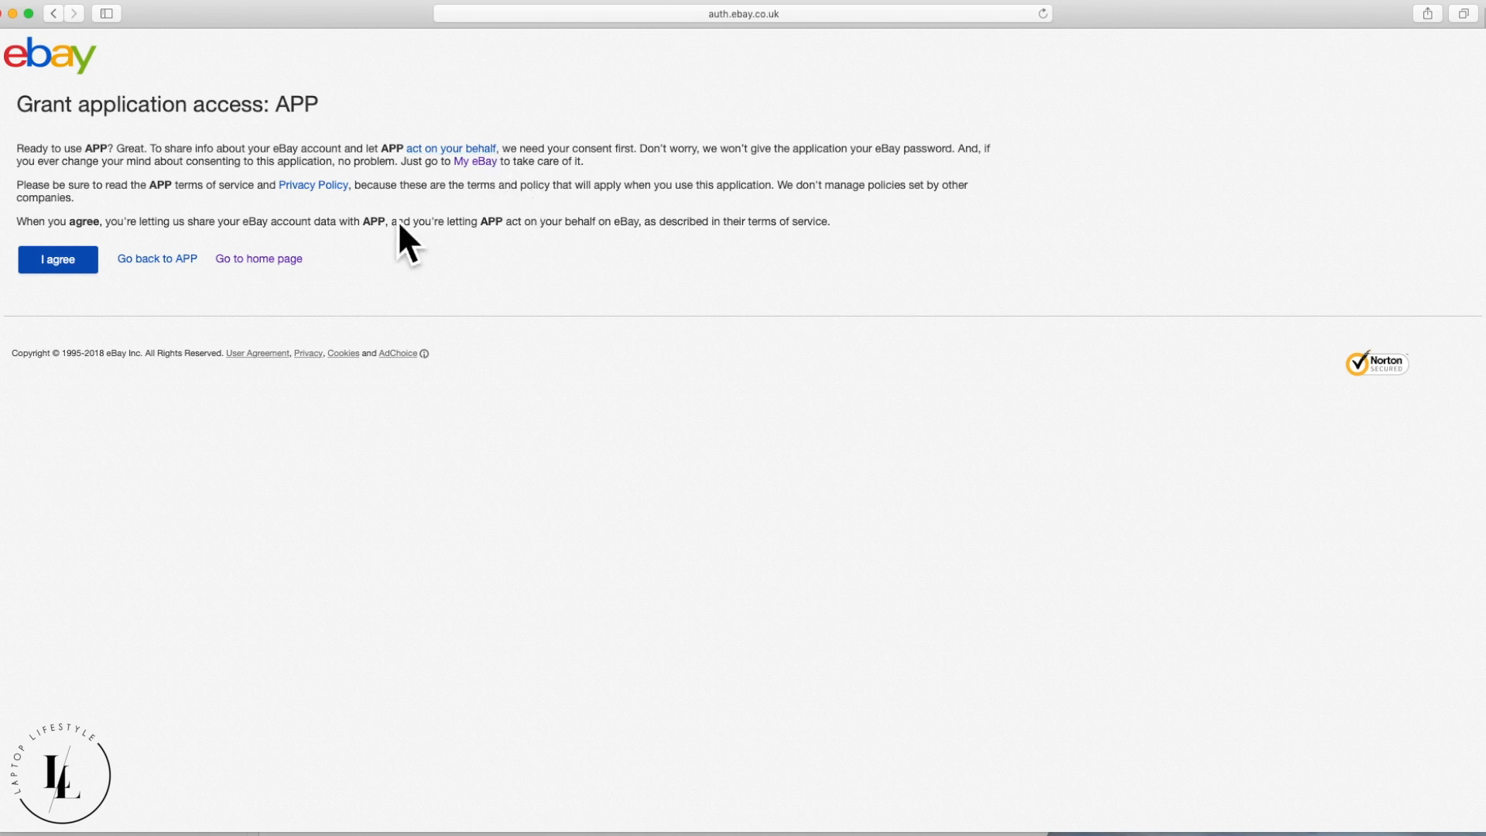
click(44, 268)
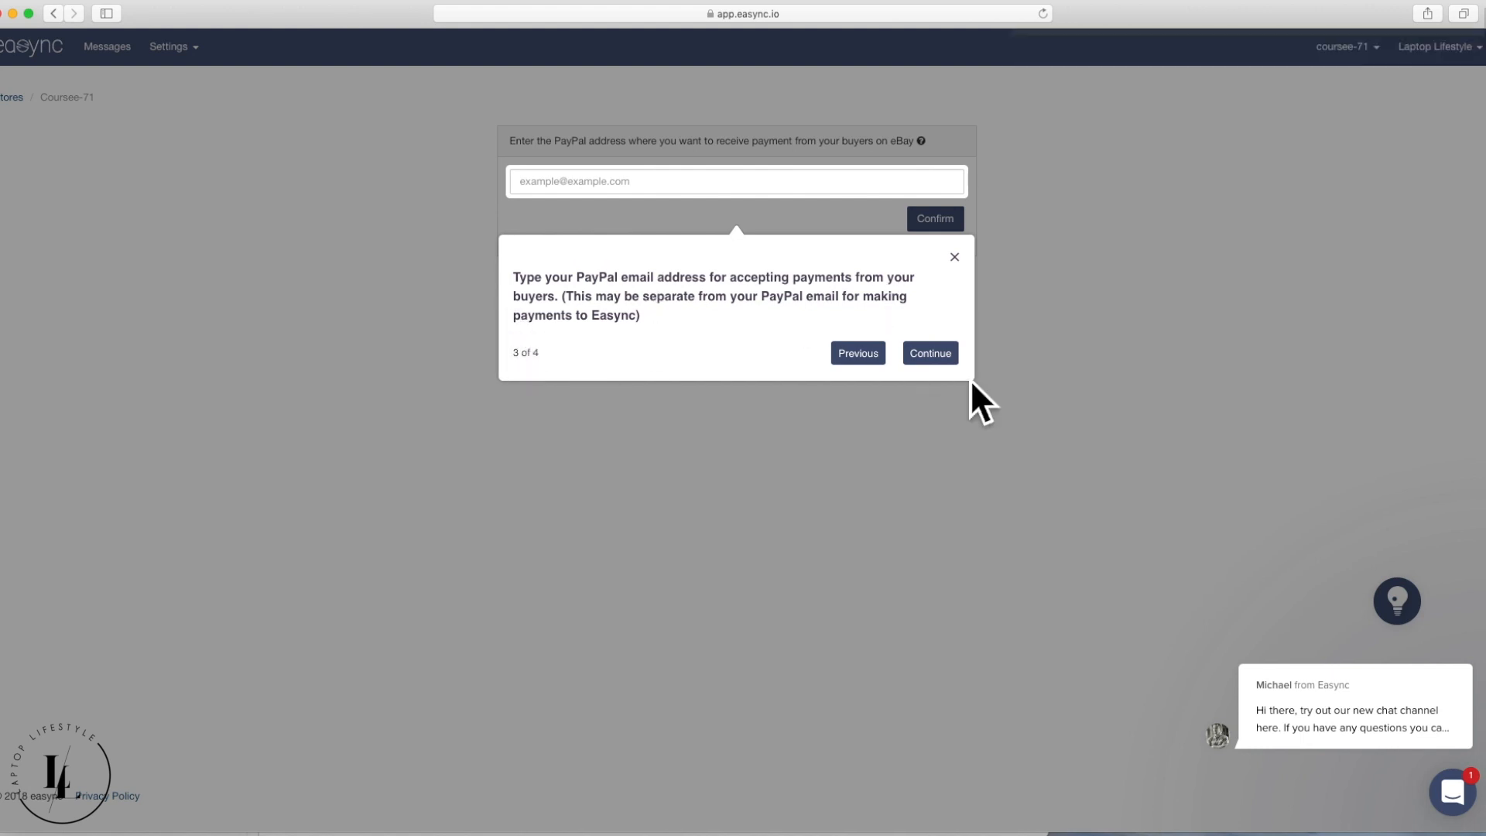
Enter the PayPal email address for buyer payments and confirm it.
click(955, 361)
click(651, 189)
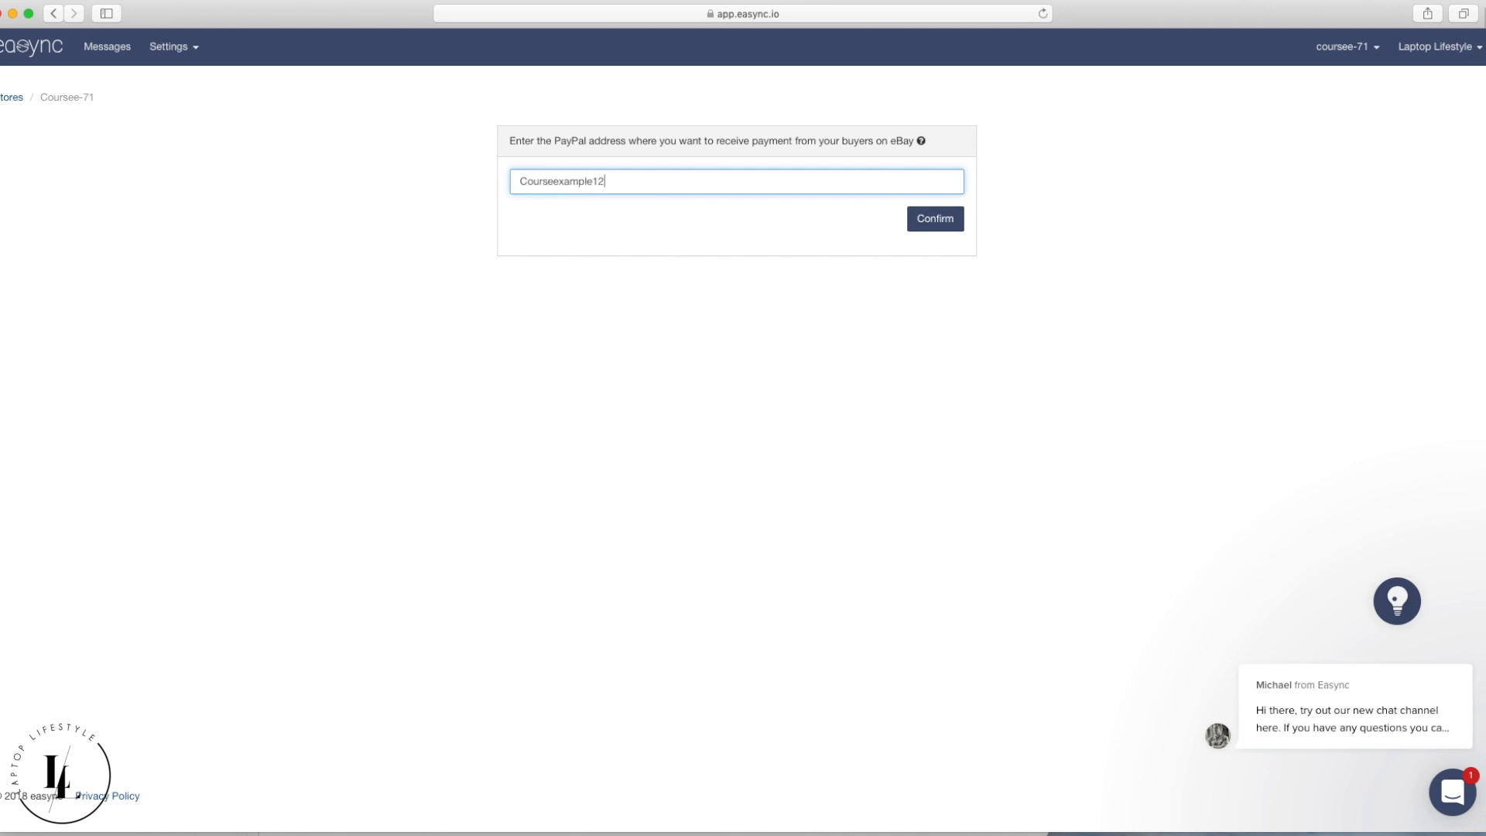
click(954, 238)
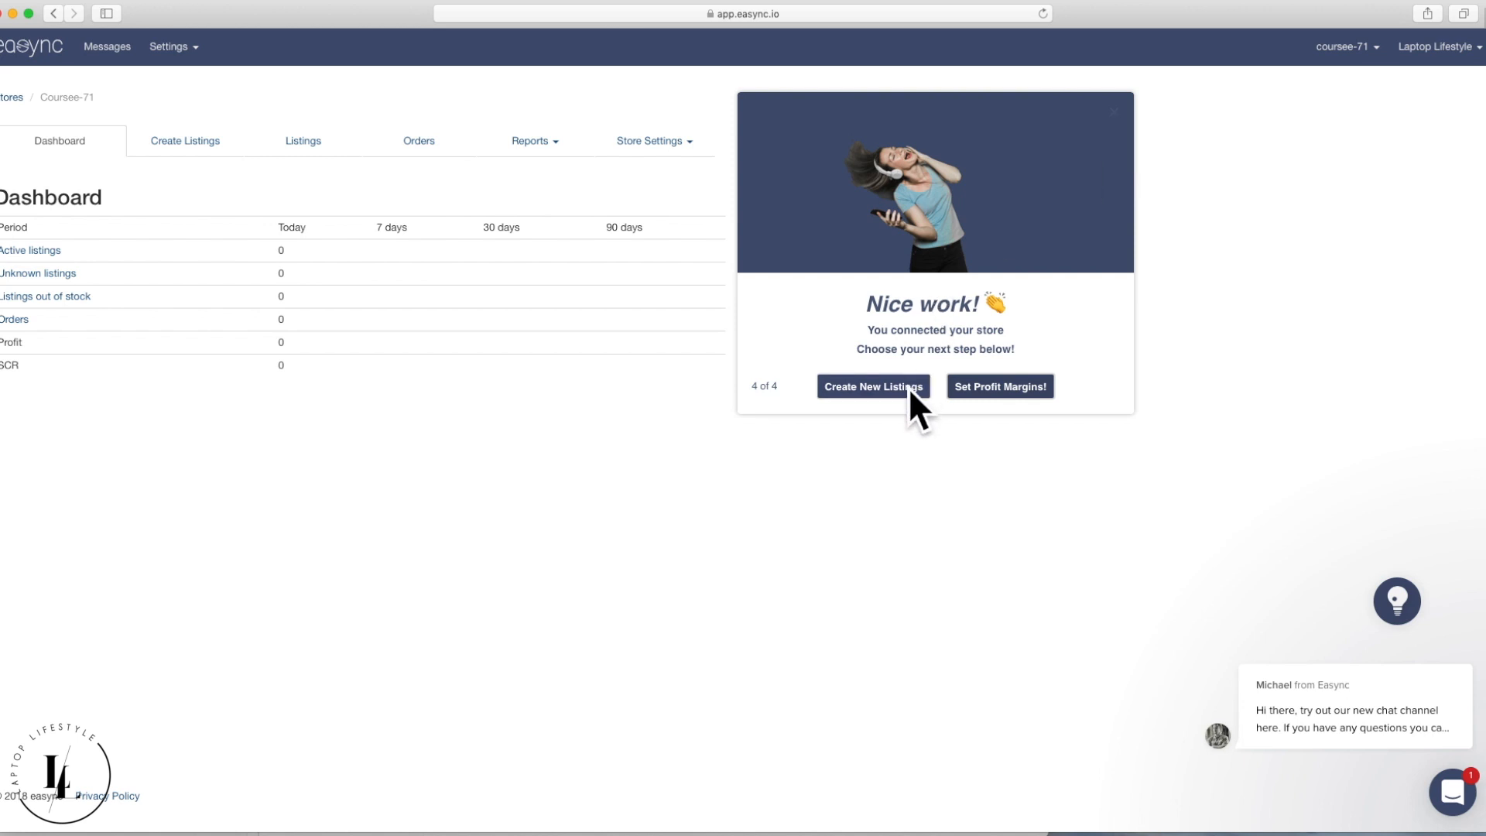
Close the store-connected popup, the chat message and the tutors announcement banner.
click(1125, 121)
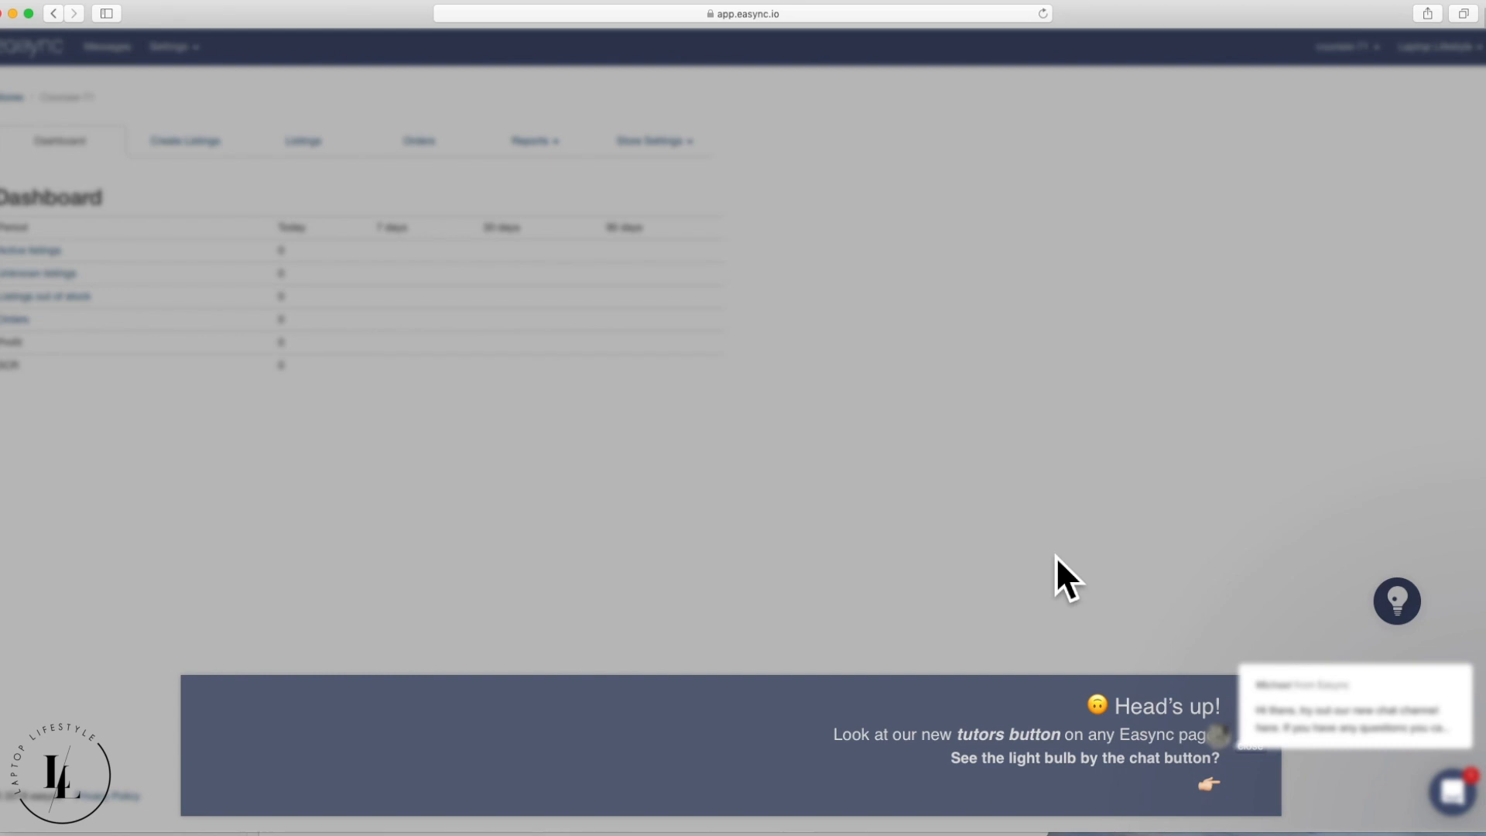
mouse_move(1230, 749)
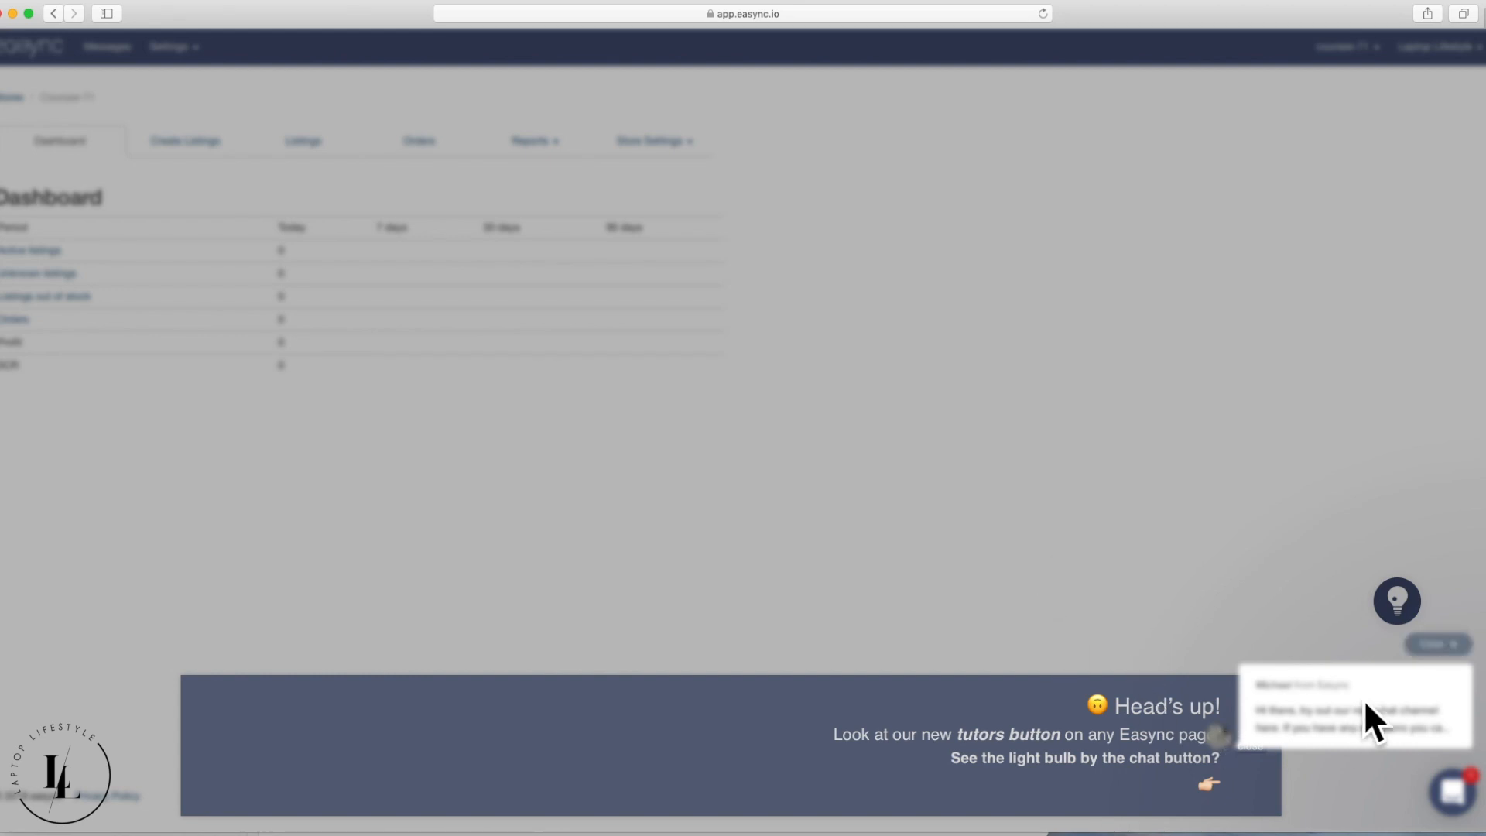
click(1439, 648)
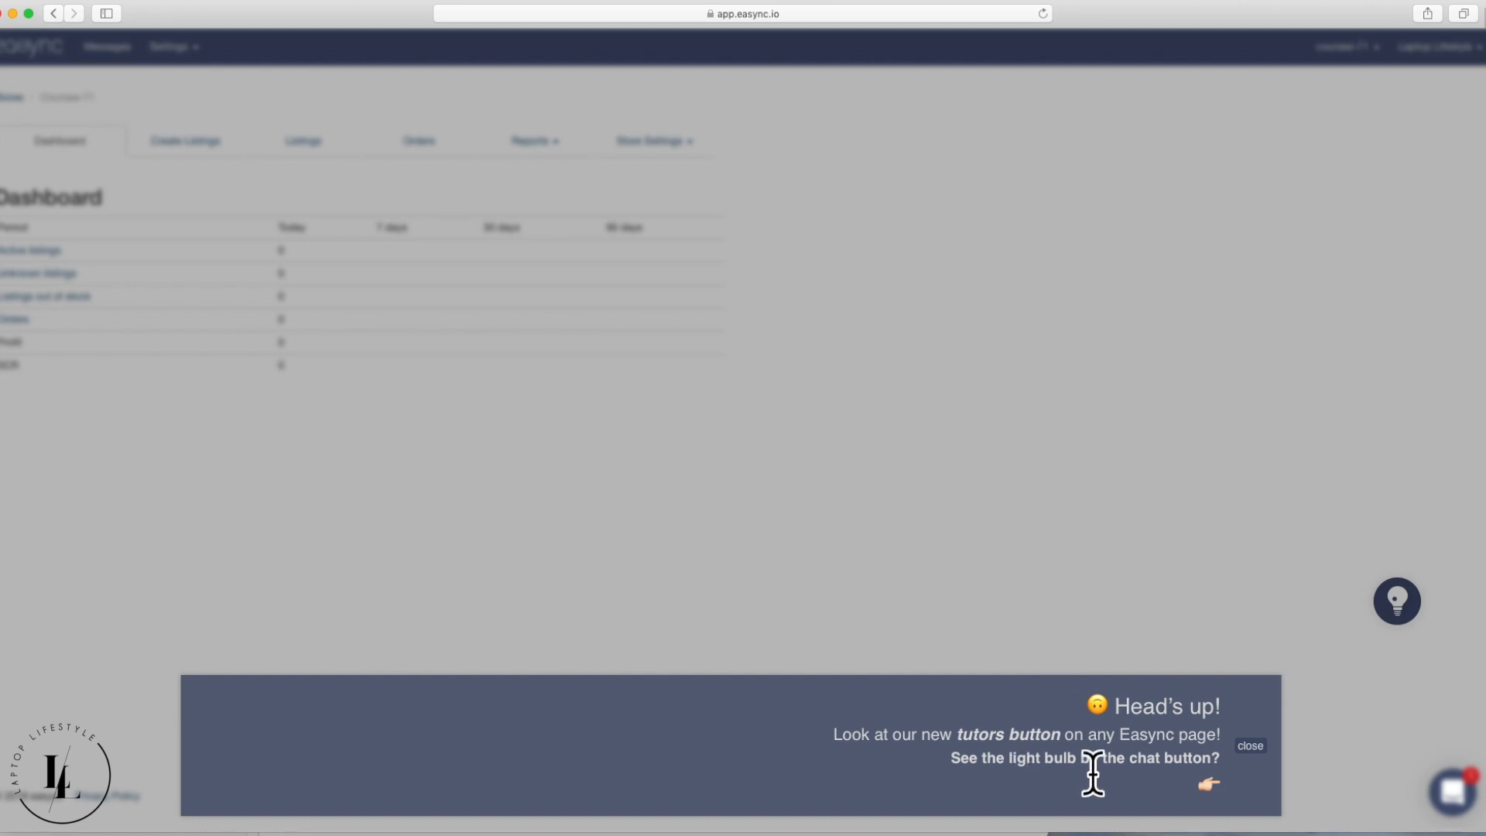
click(1249, 757)
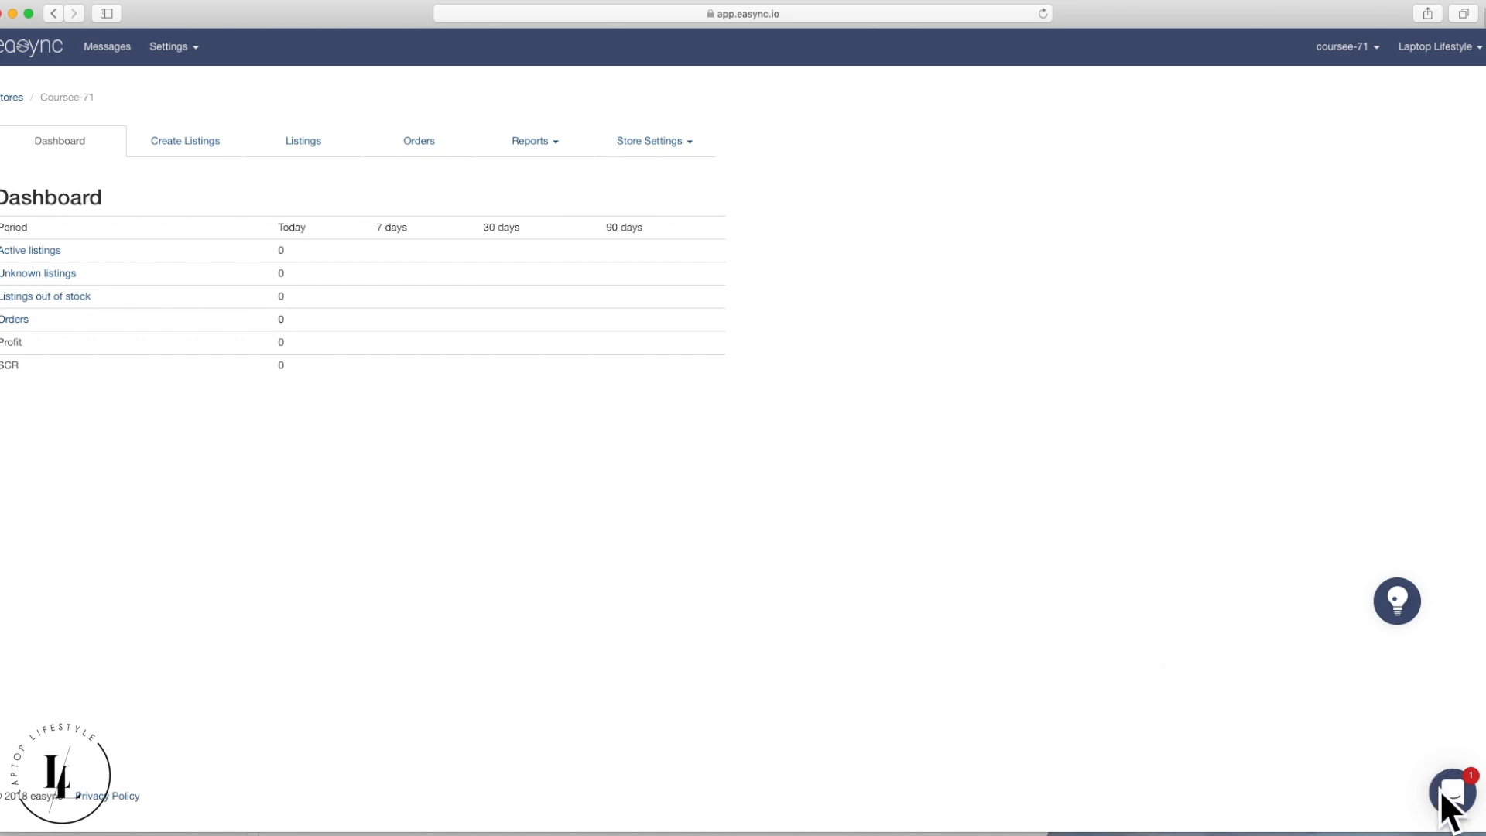
click(1459, 805)
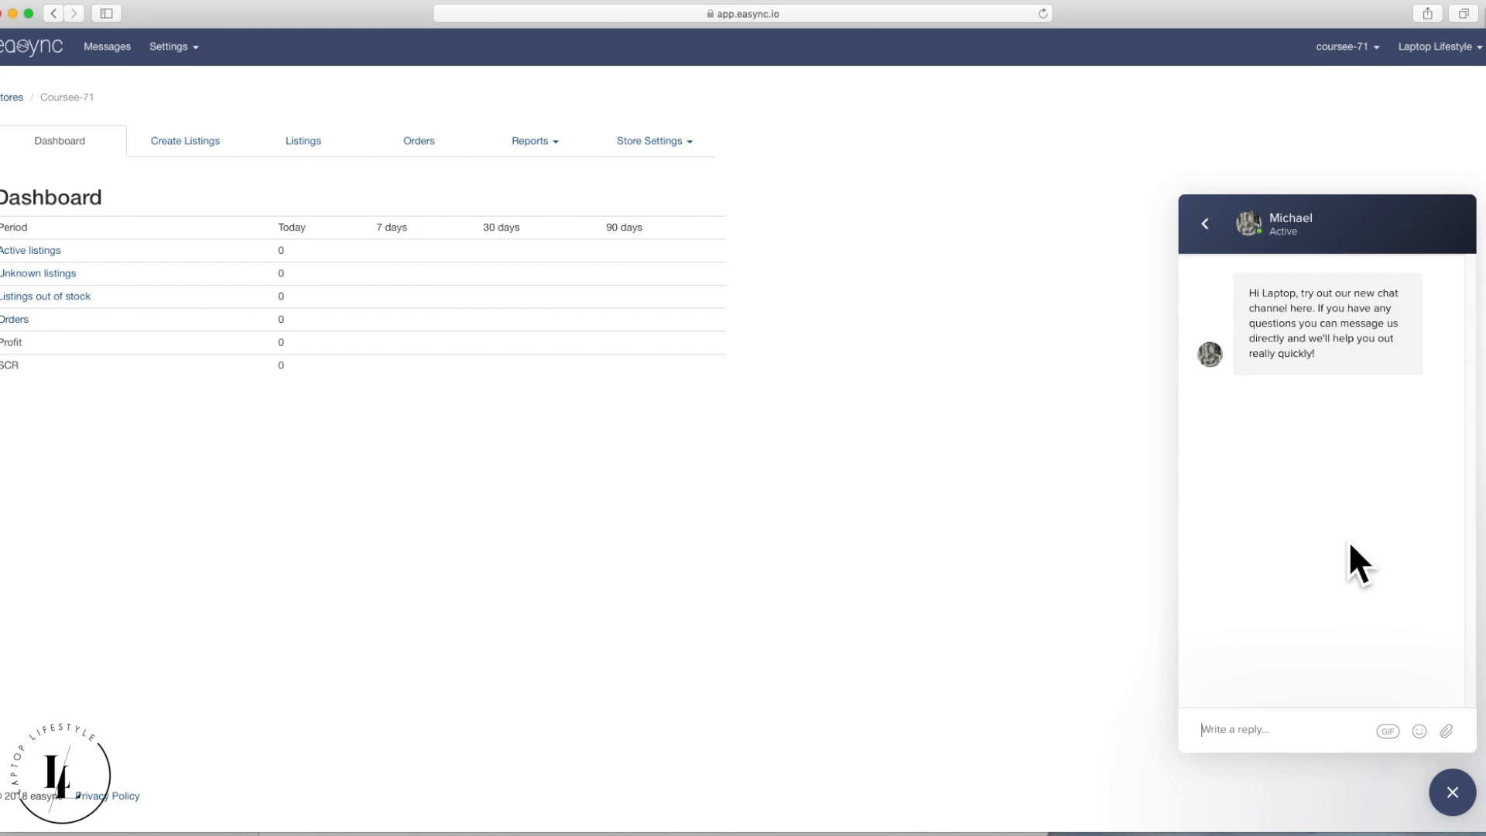
click(1451, 792)
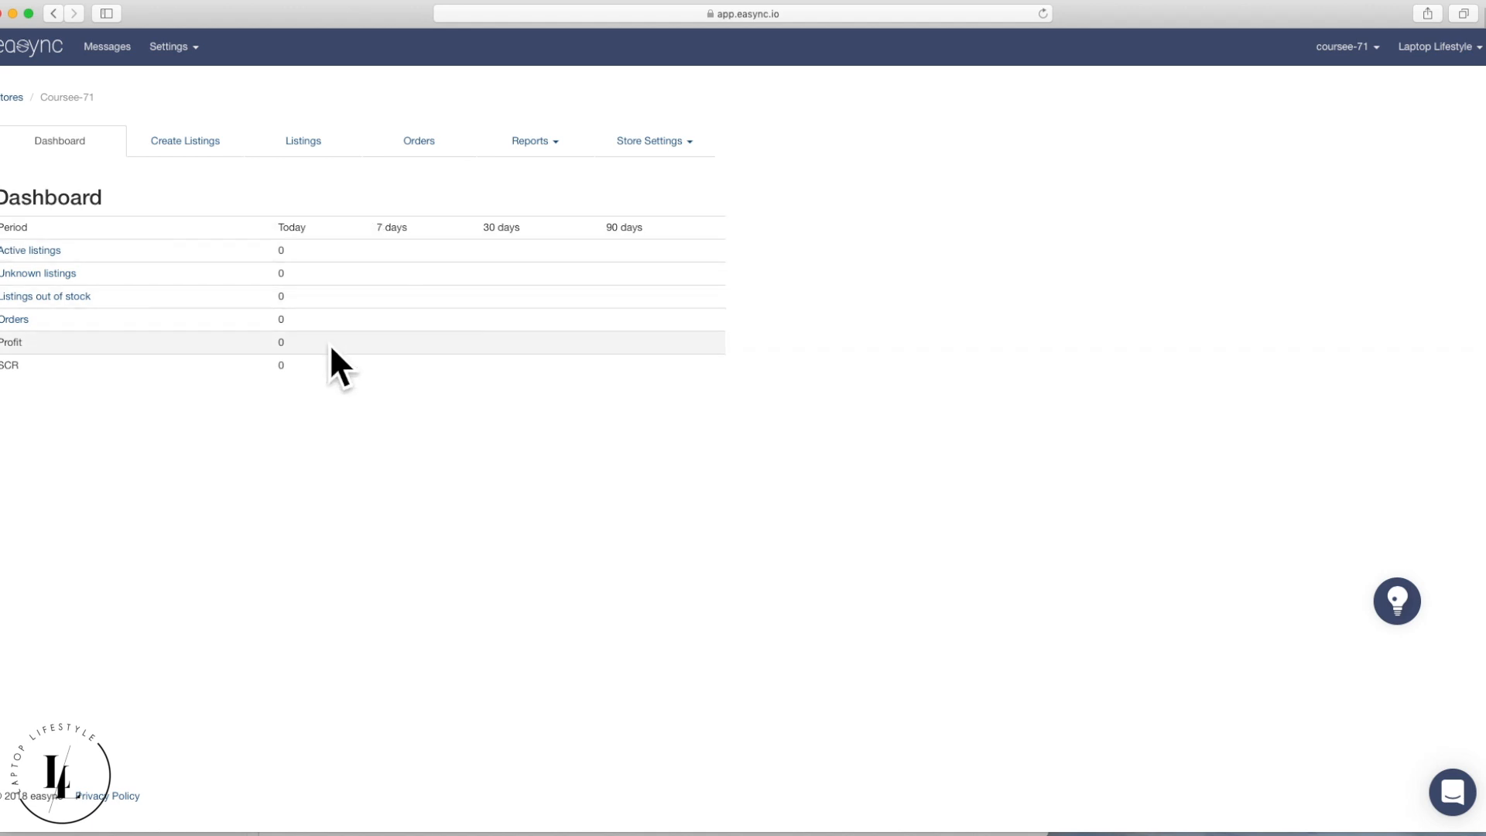
Go to Settings > Fulfillment Accounts and dismiss the guided-tour tip.
click(177, 59)
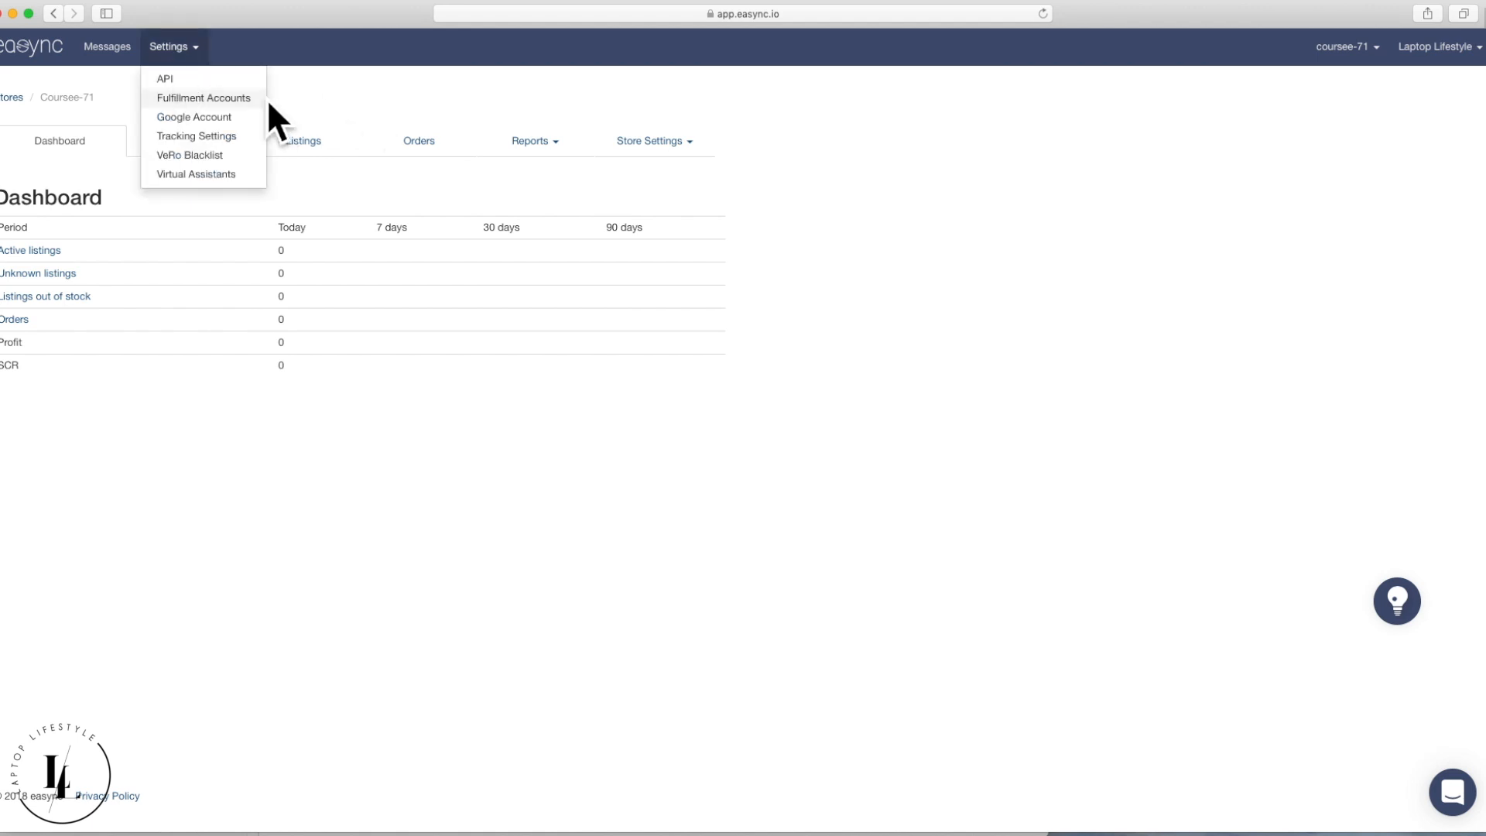
click(219, 104)
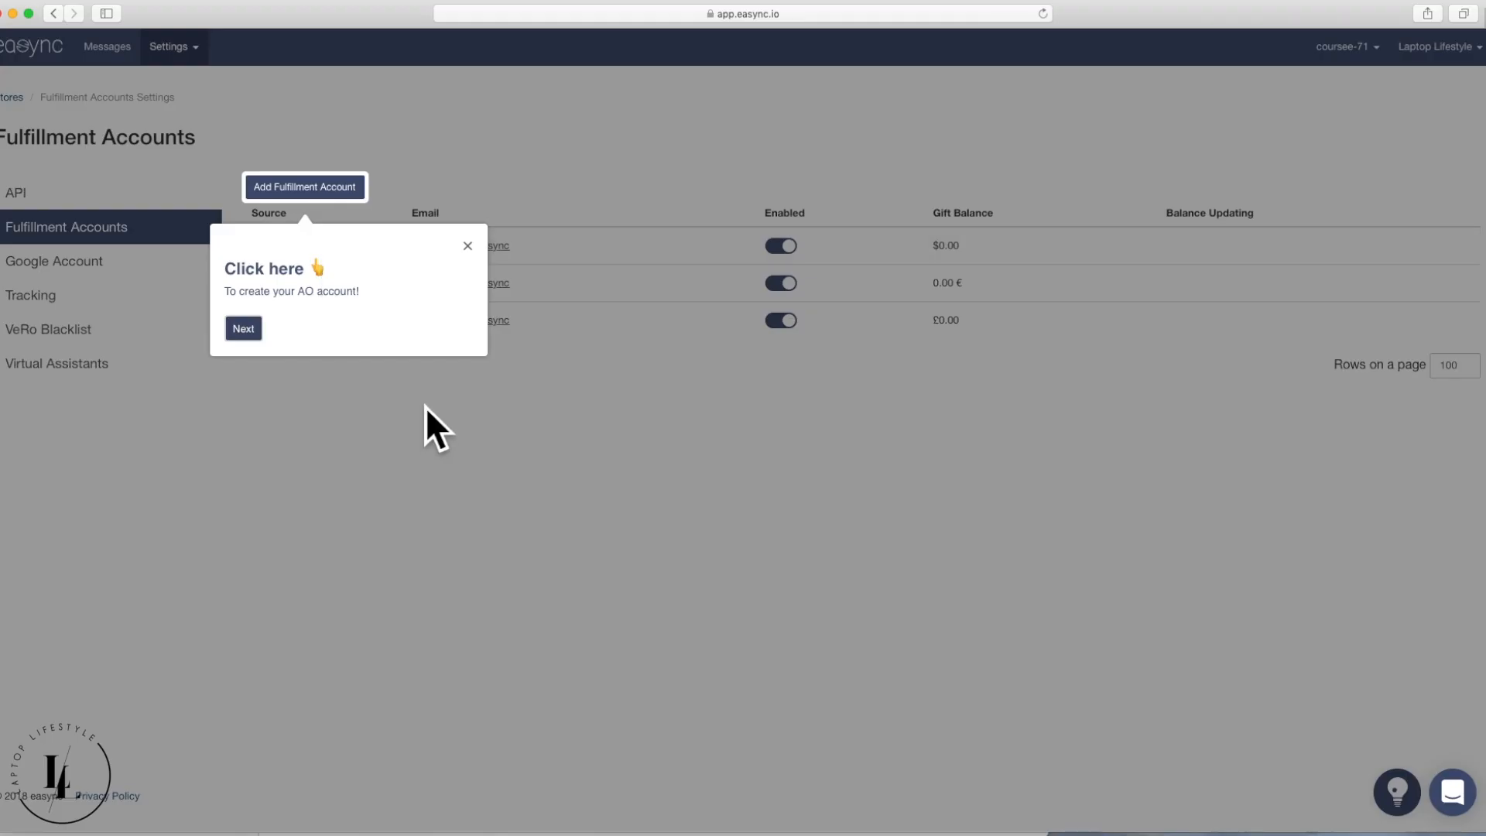
click(478, 261)
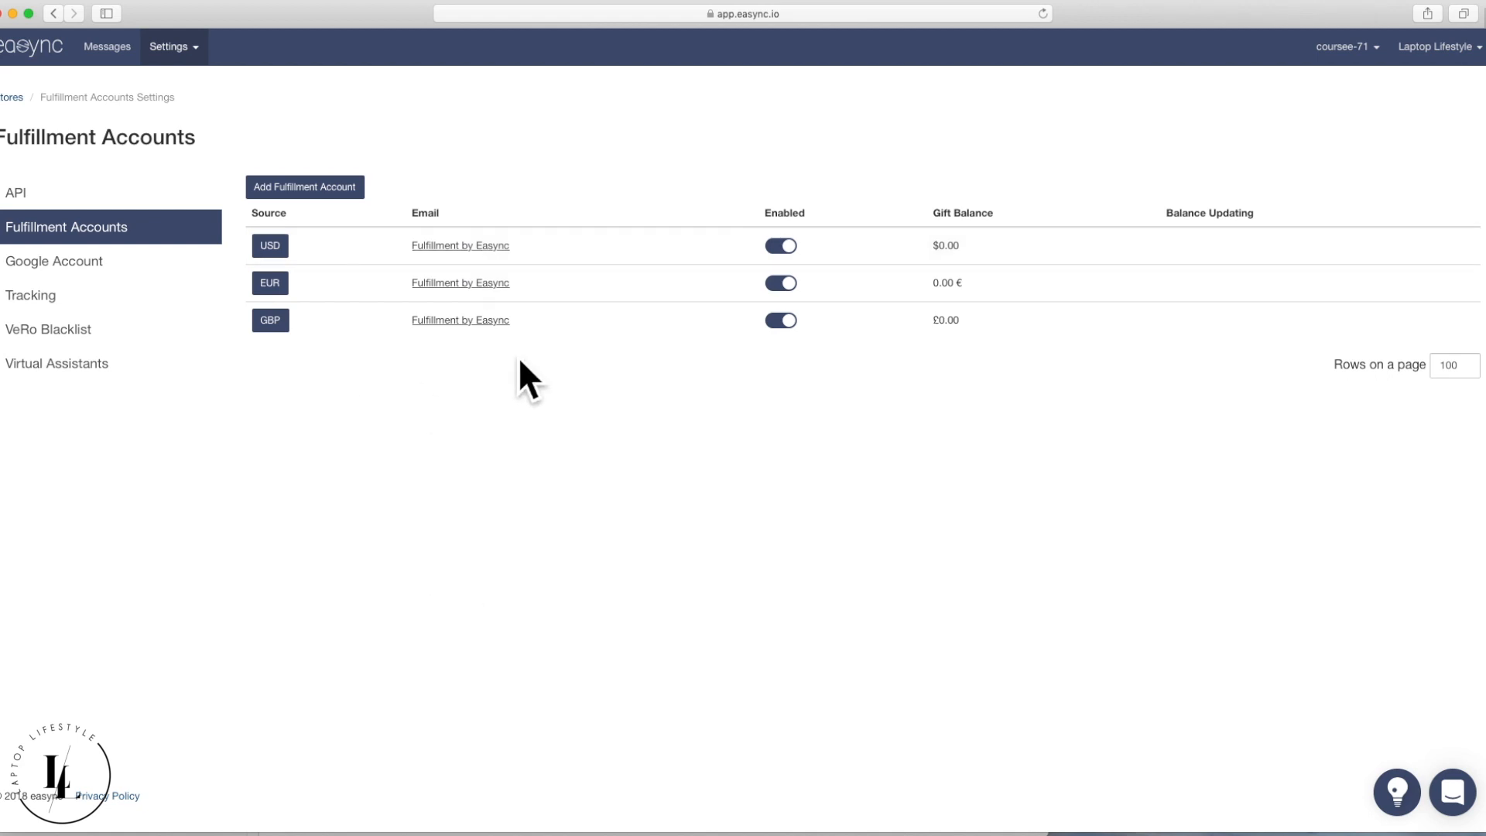
Disable the USD, EUR and GBP Fulfillment by Easync accounts and start a new fulfillment account.
click(783, 248)
click(791, 283)
click(786, 321)
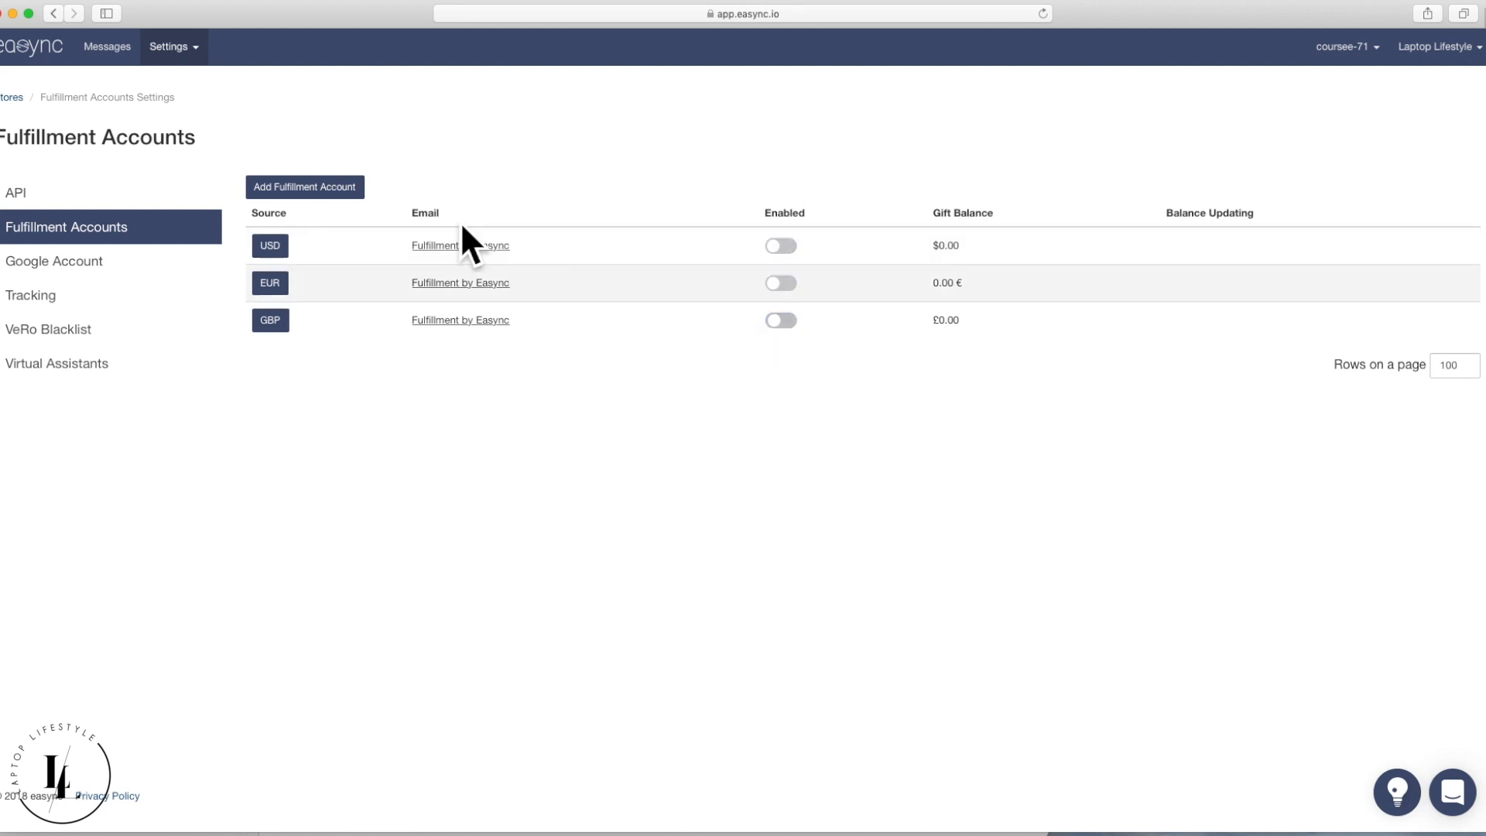
click(318, 193)
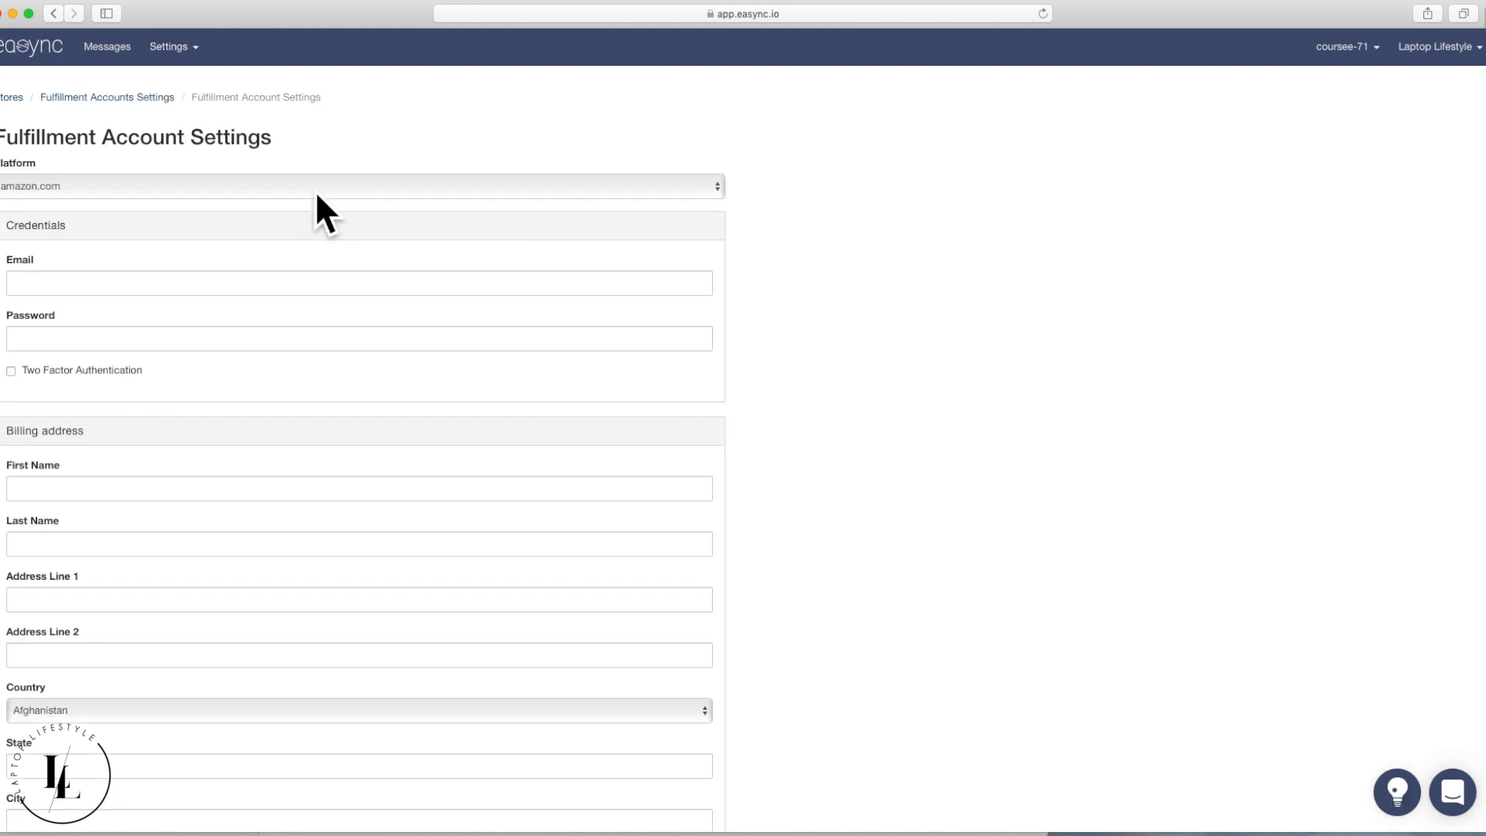
Set the platform to amazon.co.uk and enter the Amazon account's login email and password.
click(316, 193)
click(306, 212)
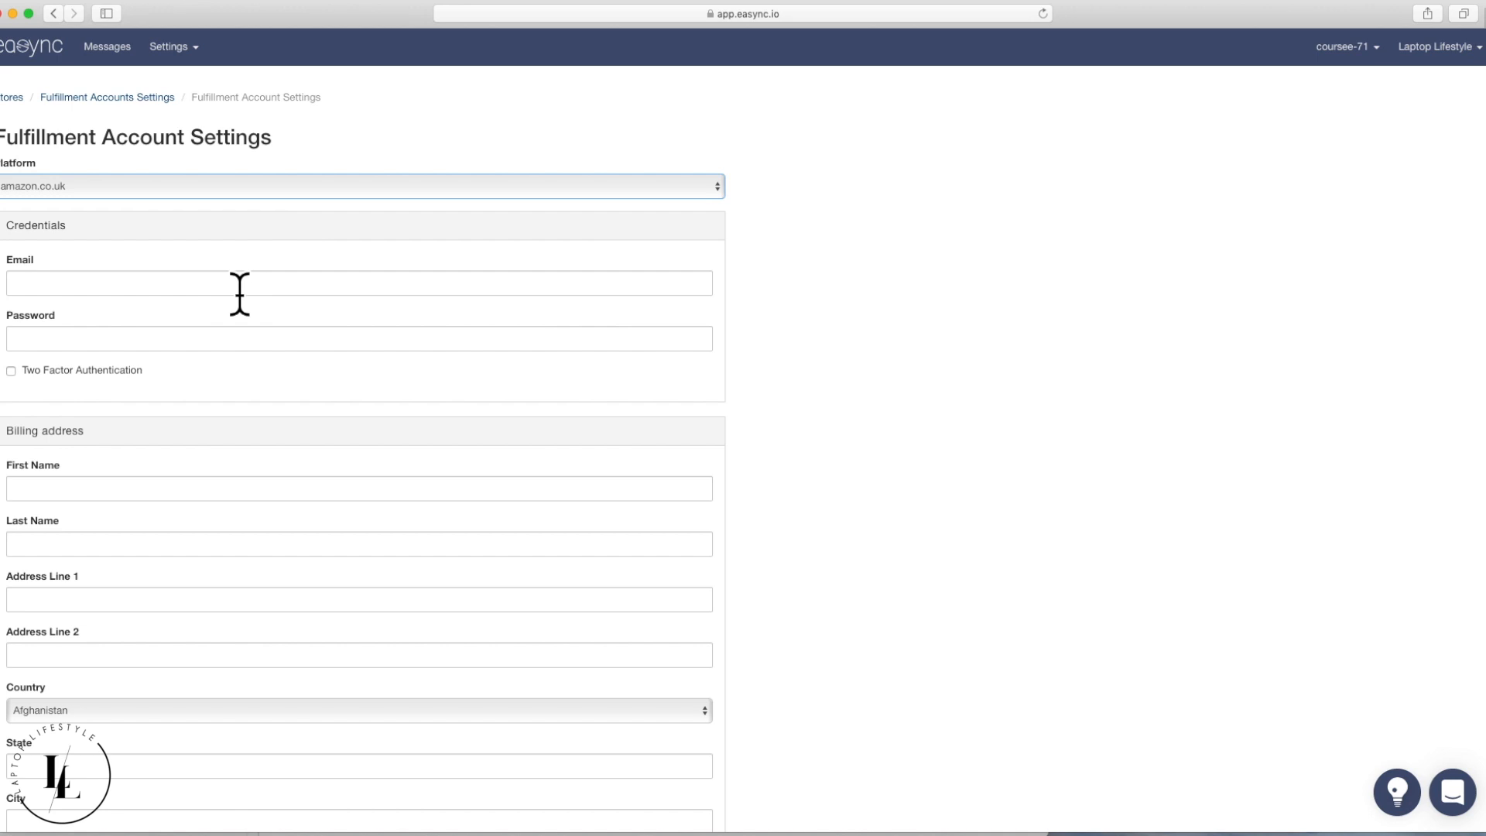
click(235, 288)
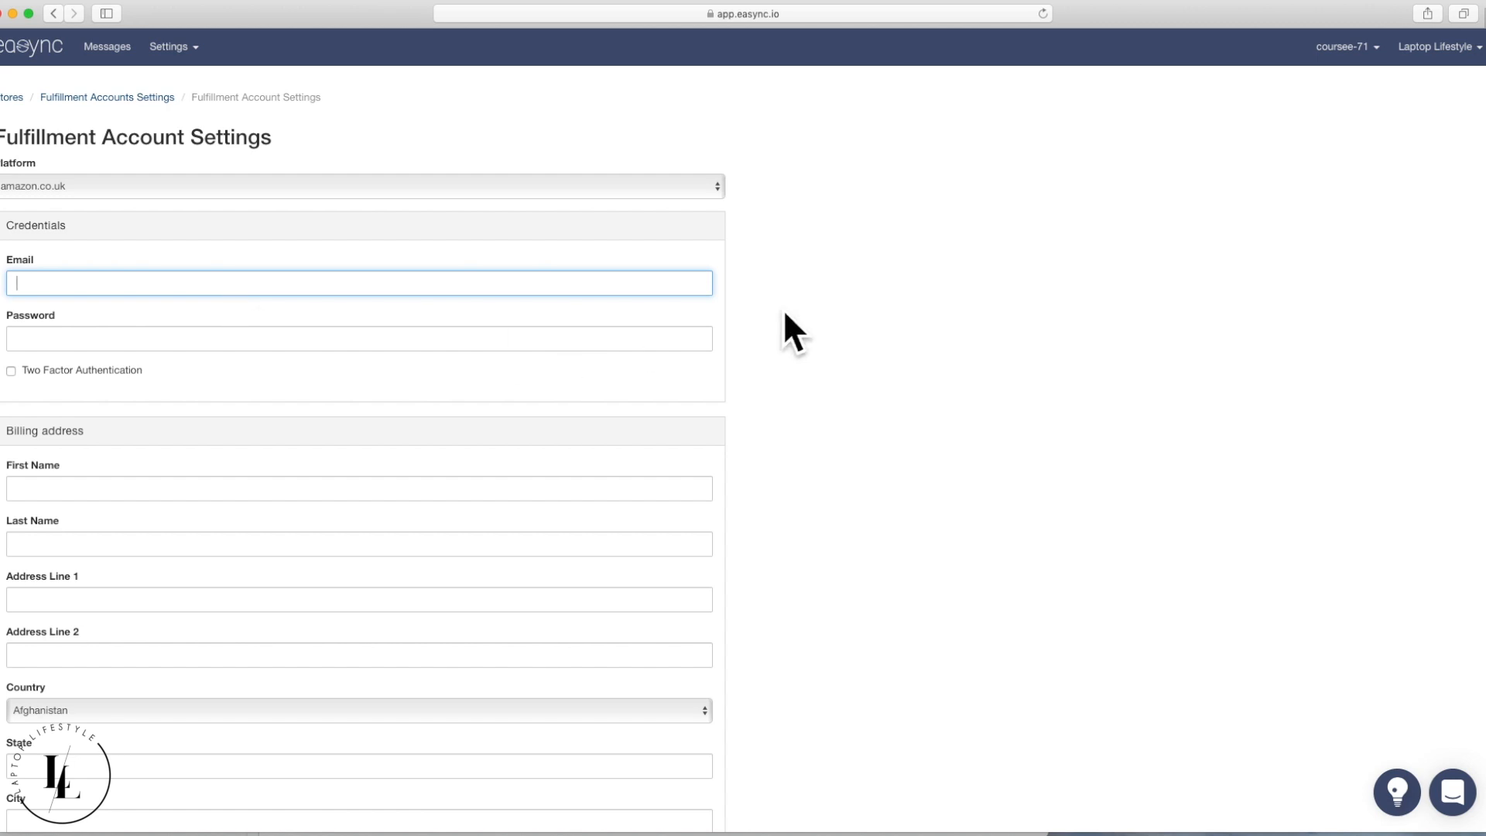
scroll(784, 314, down, 10)
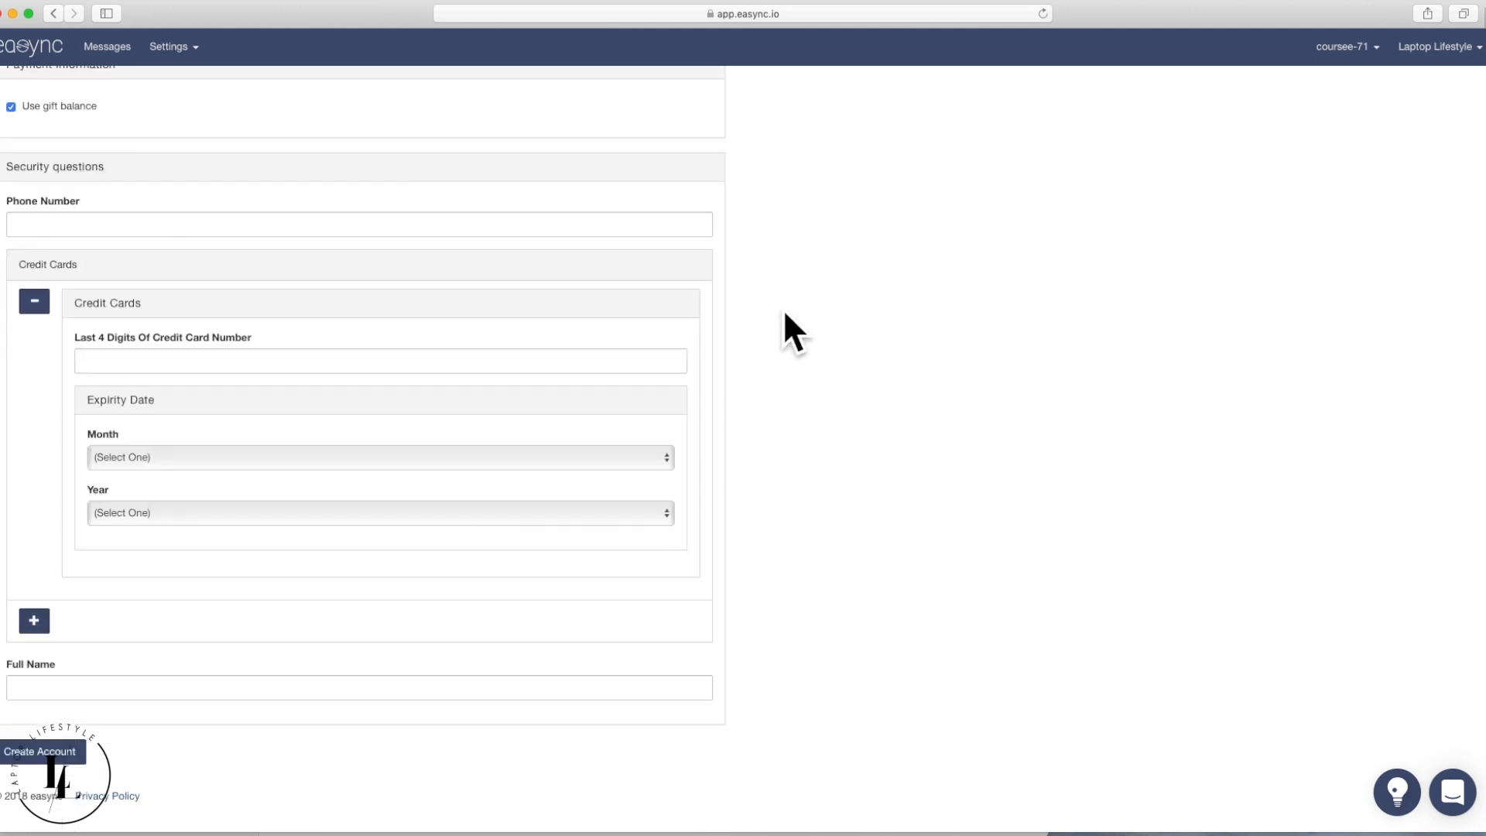
scroll(784, 313, up, 10)
scroll(785, 313, down, 10)
scroll(784, 313, up, 10)
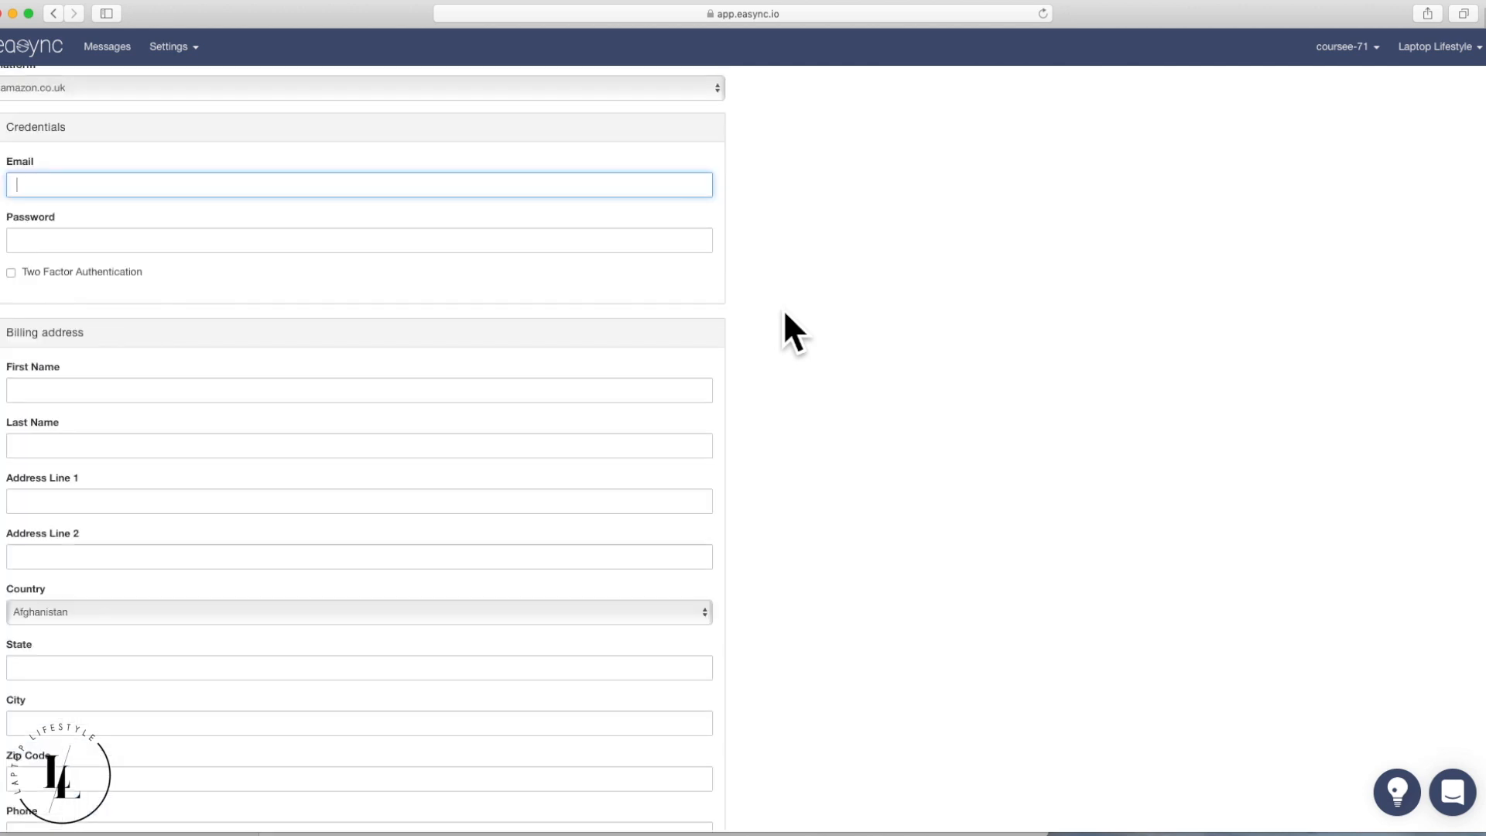
key(Tab)
text(••••••••••••••••••)
Fill in the billing first name, last name and both address lines.
click(139, 390)
key(Tab)
key(Tab)
key(Tab)
Complete the United Kingdom billing address with state, city, postcode and phone, and untick Use gift balance.
scroll(411, 498, down, 4)
click(398, 461)
click(236, 809)
click(77, 517)
text(Derby)
click(89, 577)
text(Belper)
click(103, 636)
text(DE56 1YD)
click(107, 690)
scroll(727, 690, down, 9)
scroll(725, 687, up, 3)
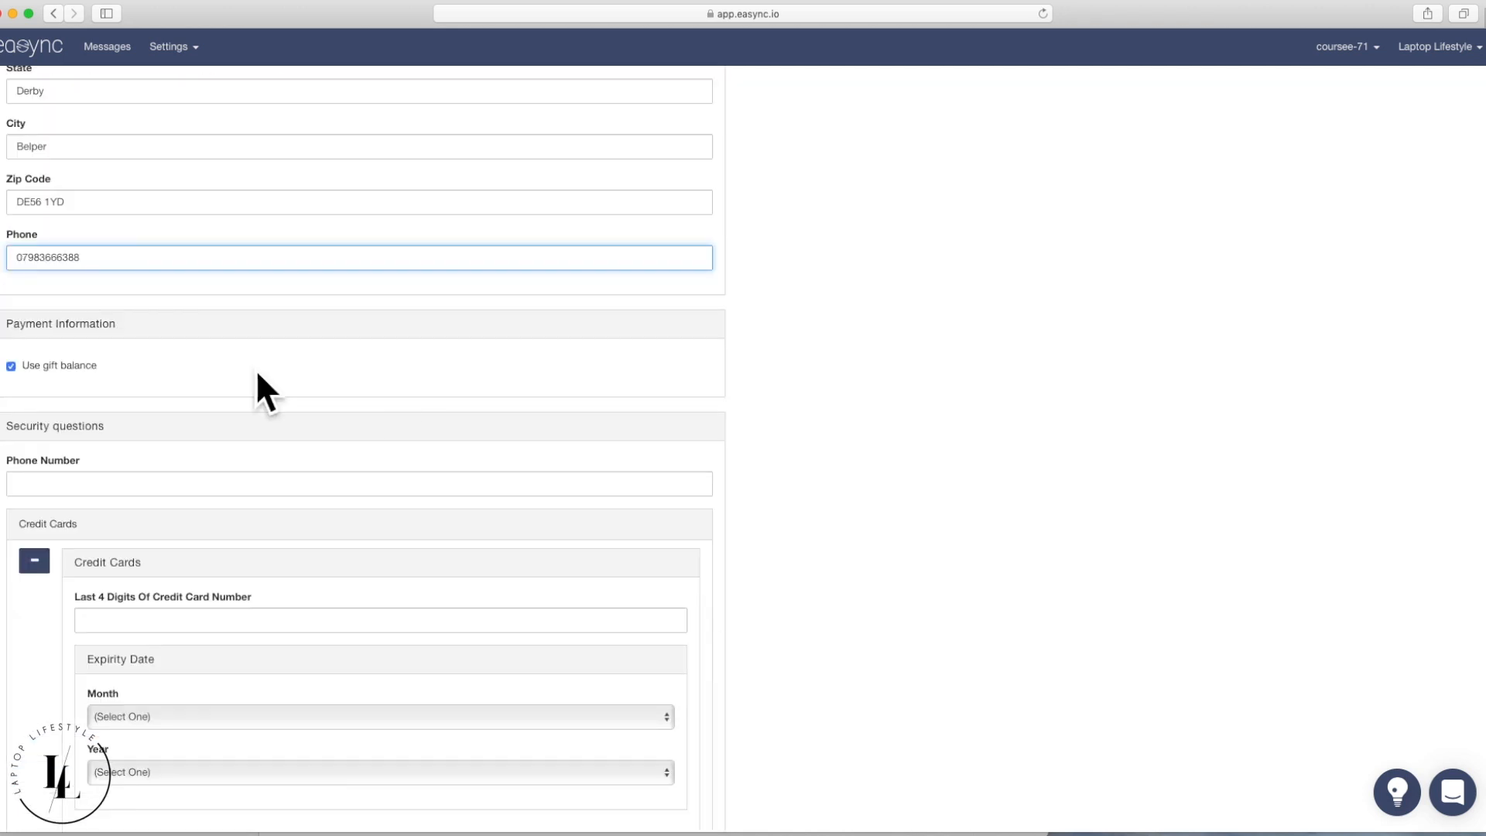
click(21, 376)
Enter the cardholder's name, card number, security code and expiration month and year for the payment card.
click(116, 421)
key(Tab)
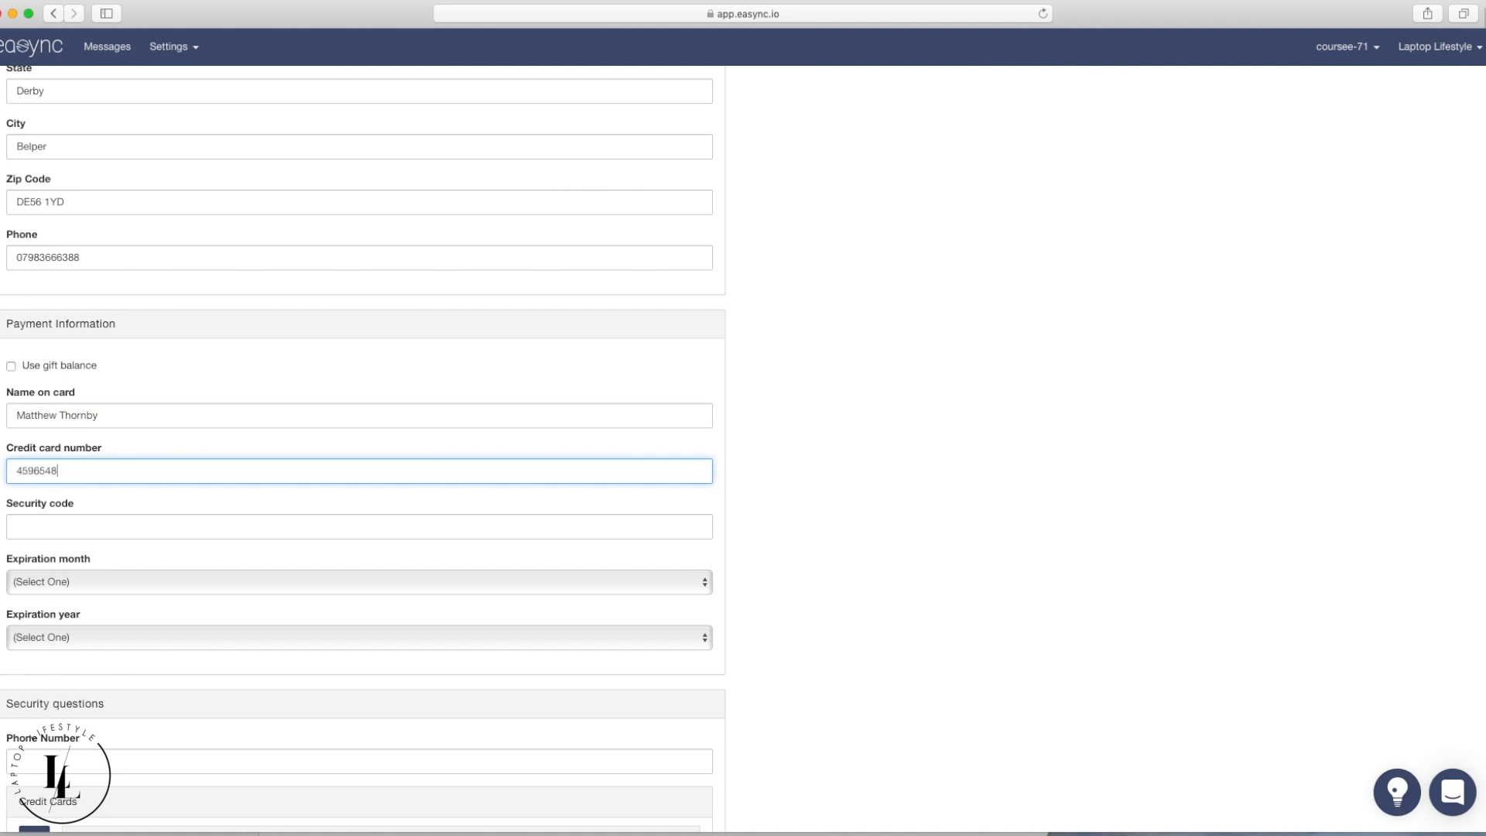
click(77, 528)
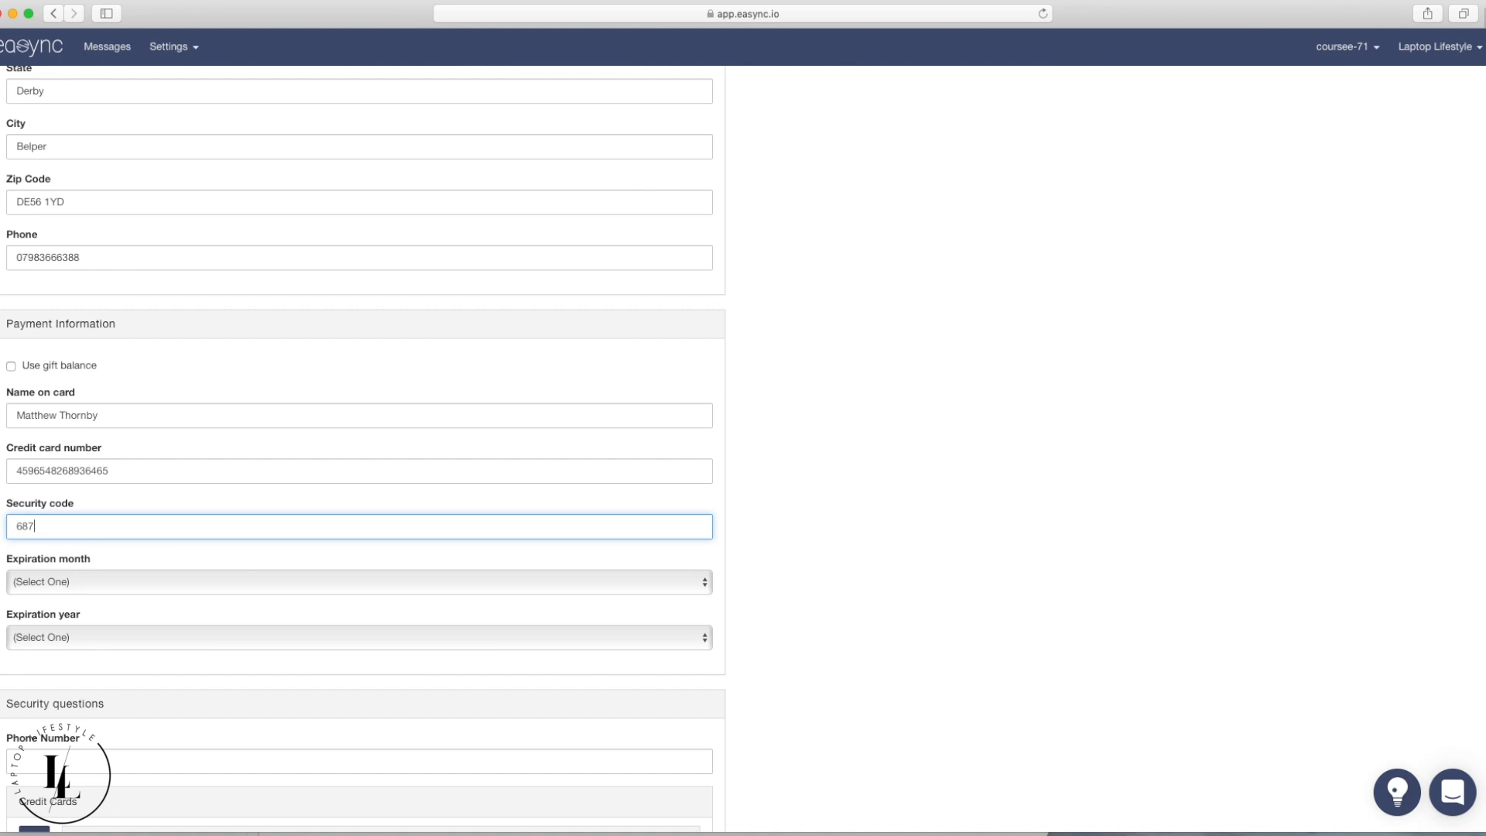
click(124, 584)
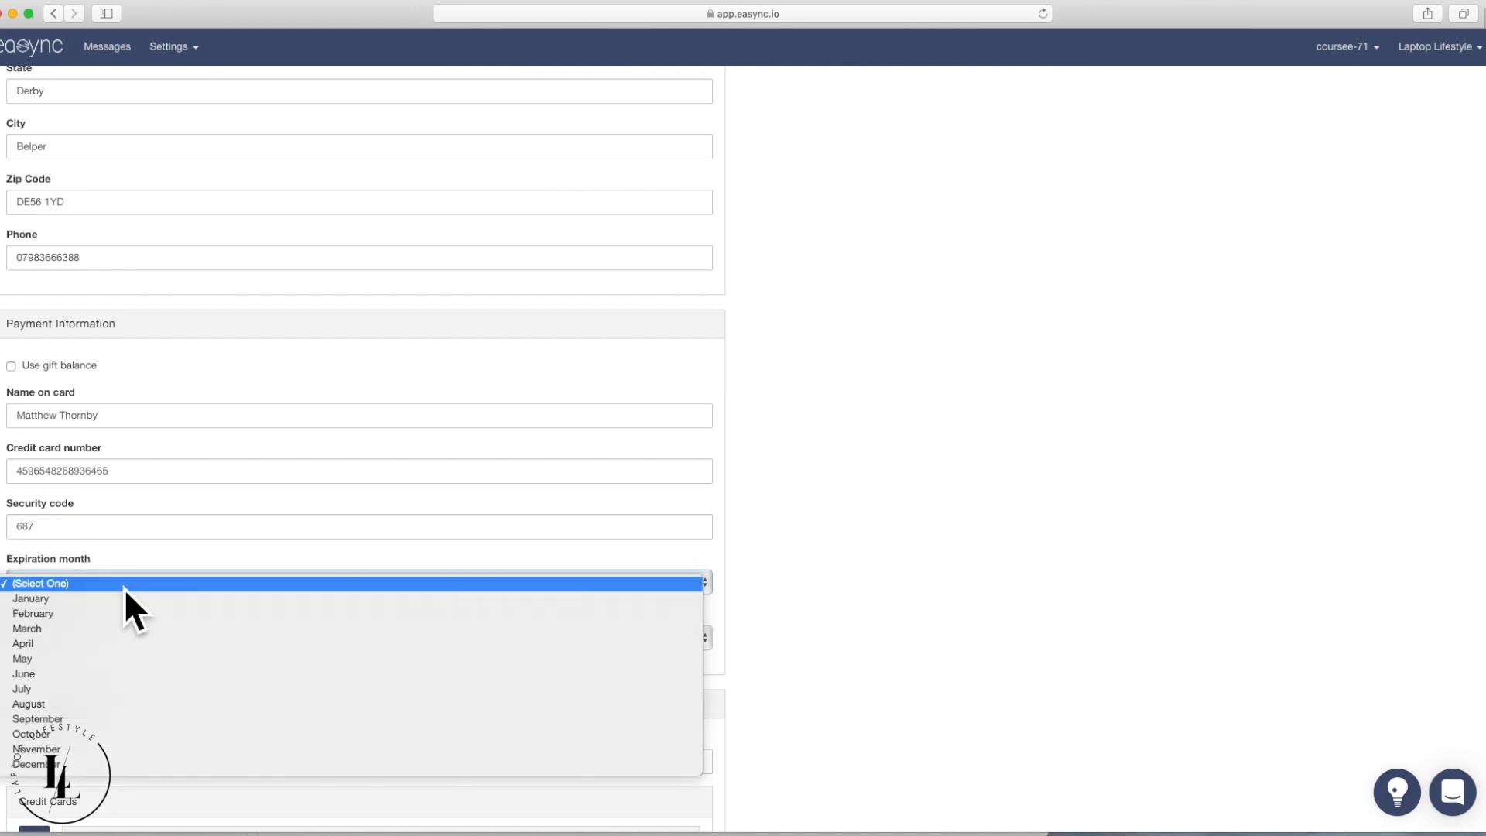
click(104, 718)
click(109, 636)
click(101, 738)
scroll(427, 692, up, 4)
scroll(607, 629, down, 6)
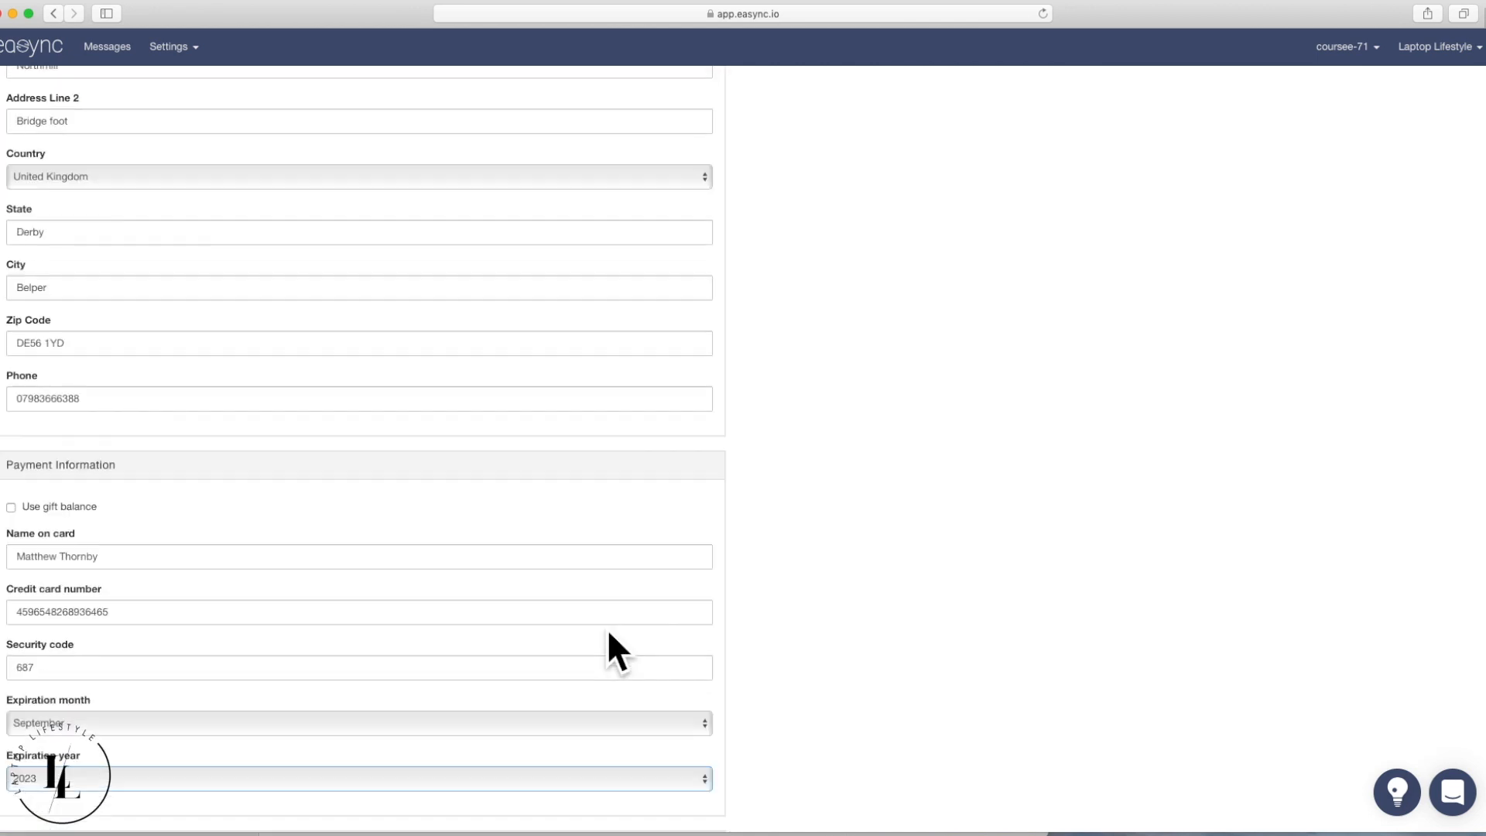
Fill in the security phone number, card's last four digits, expiry and full name, then create the account.
click(455, 628)
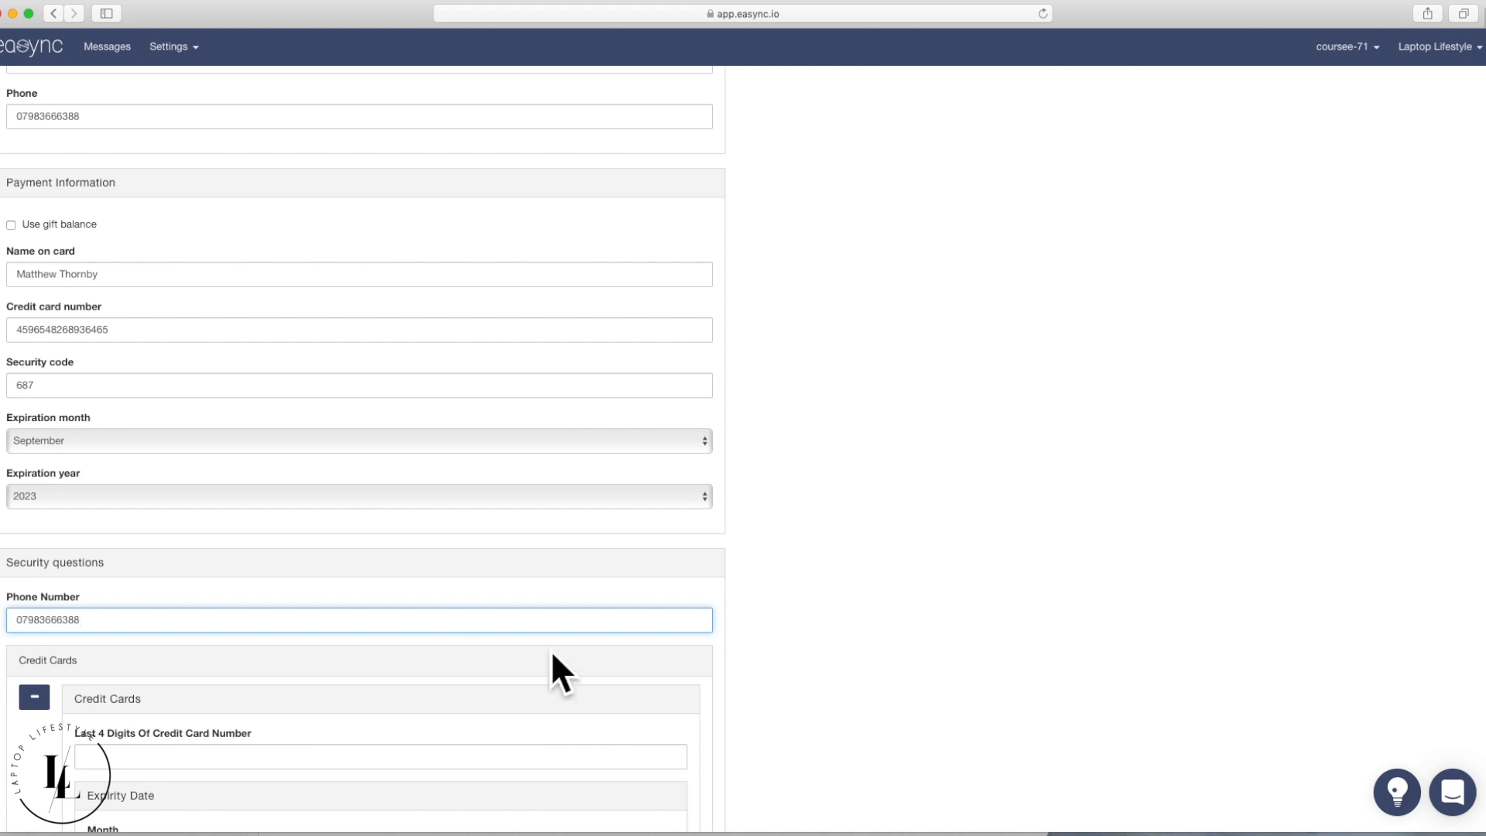
scroll(554, 670, down, 4)
click(458, 448)
text(6465)
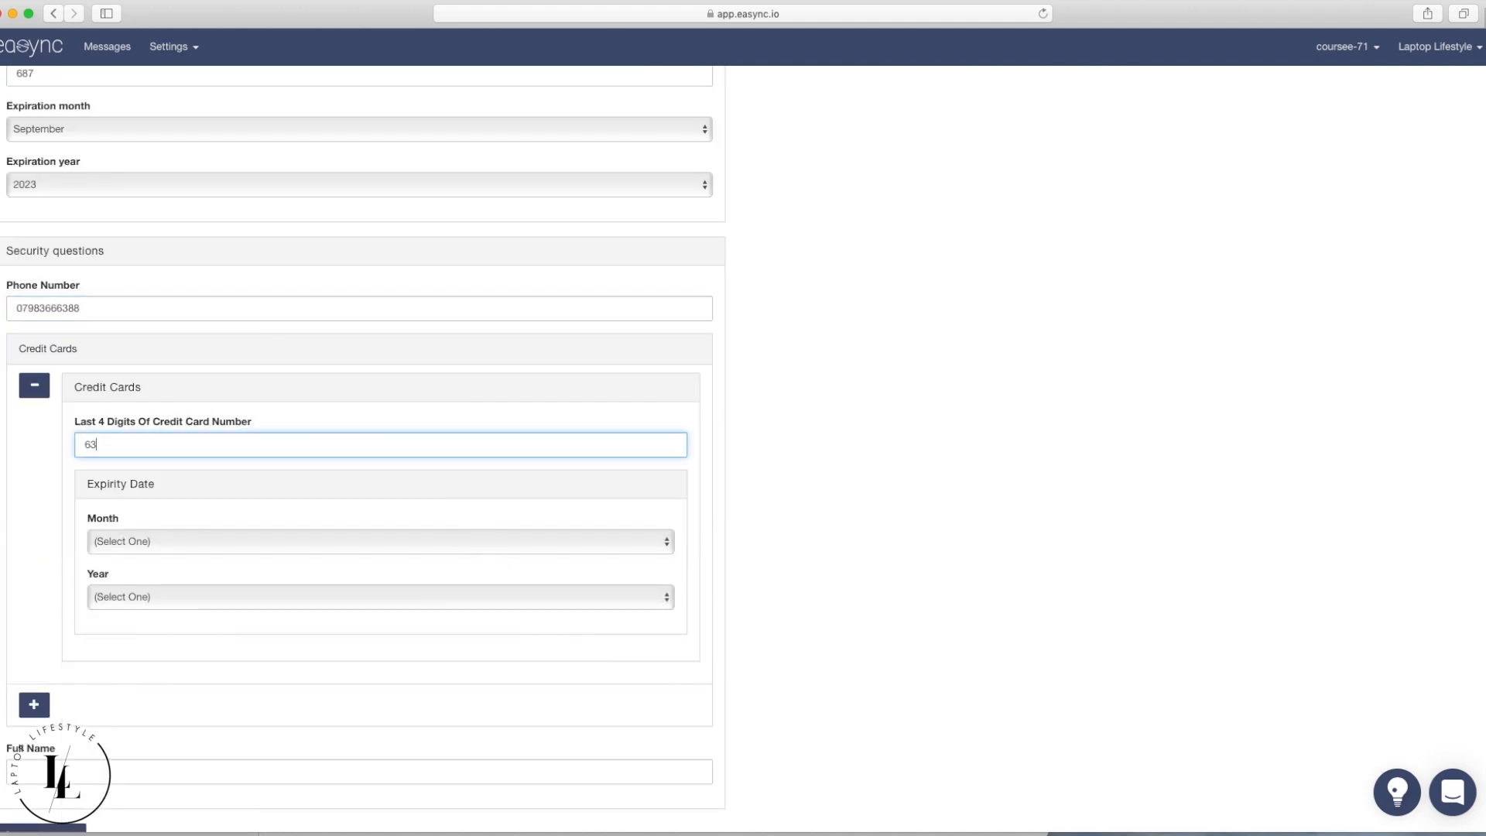
click(480, 549)
click(402, 677)
click(410, 599)
click(392, 694)
scroll(364, 697, down, 1)
click(331, 688)
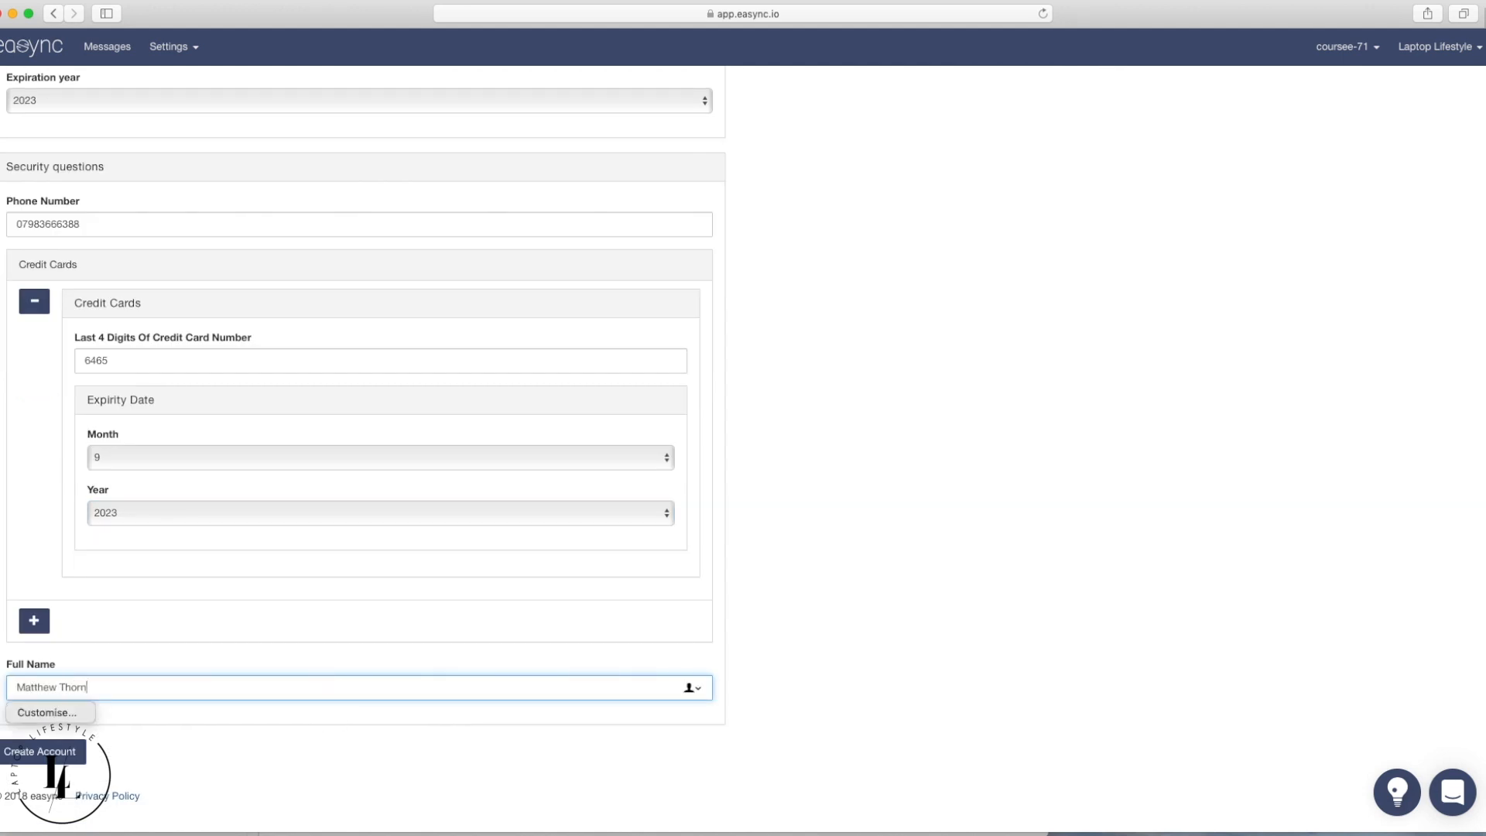
click(809, 673)
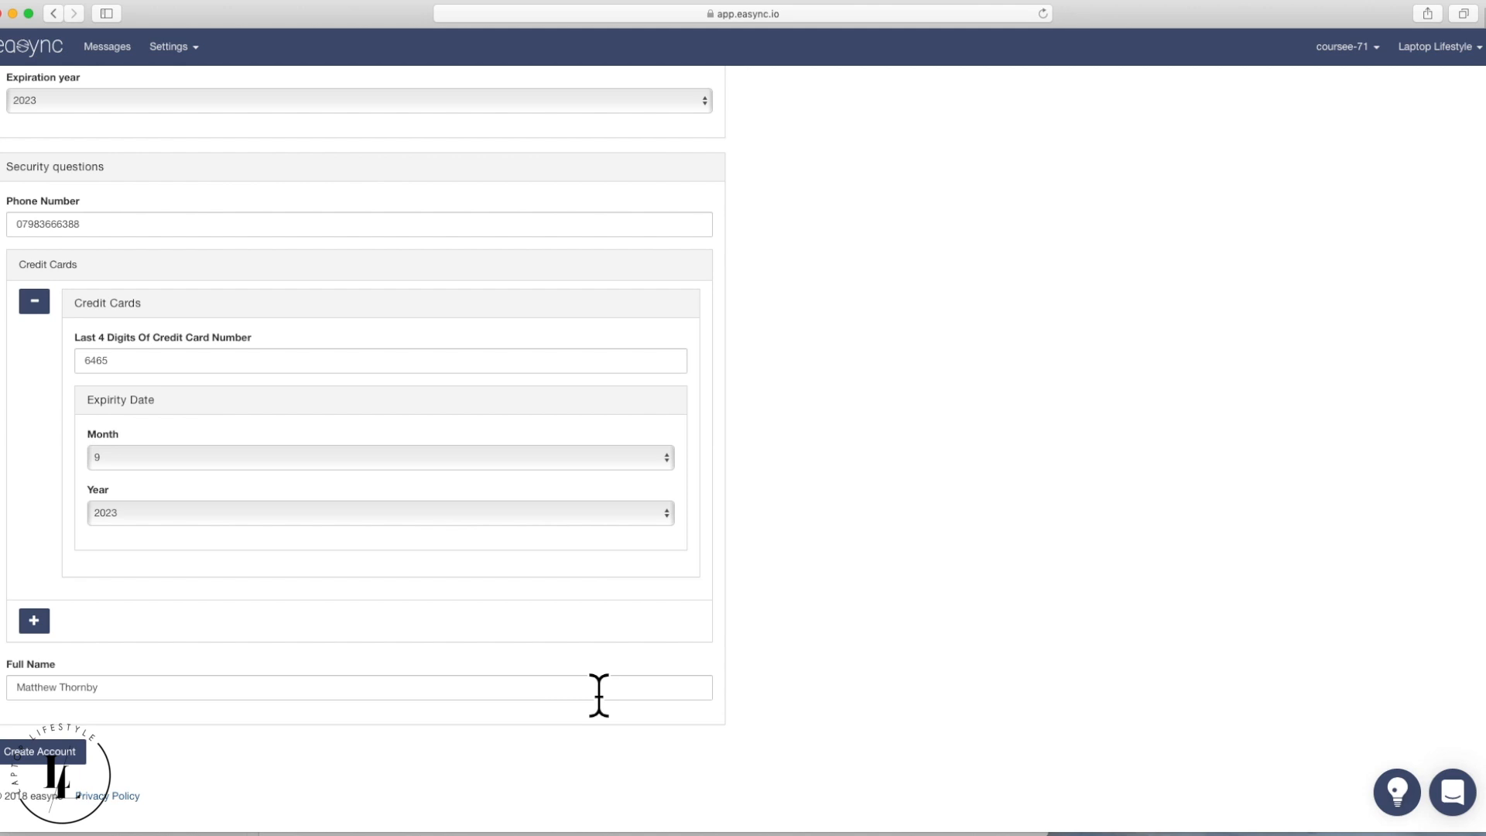
click(68, 759)
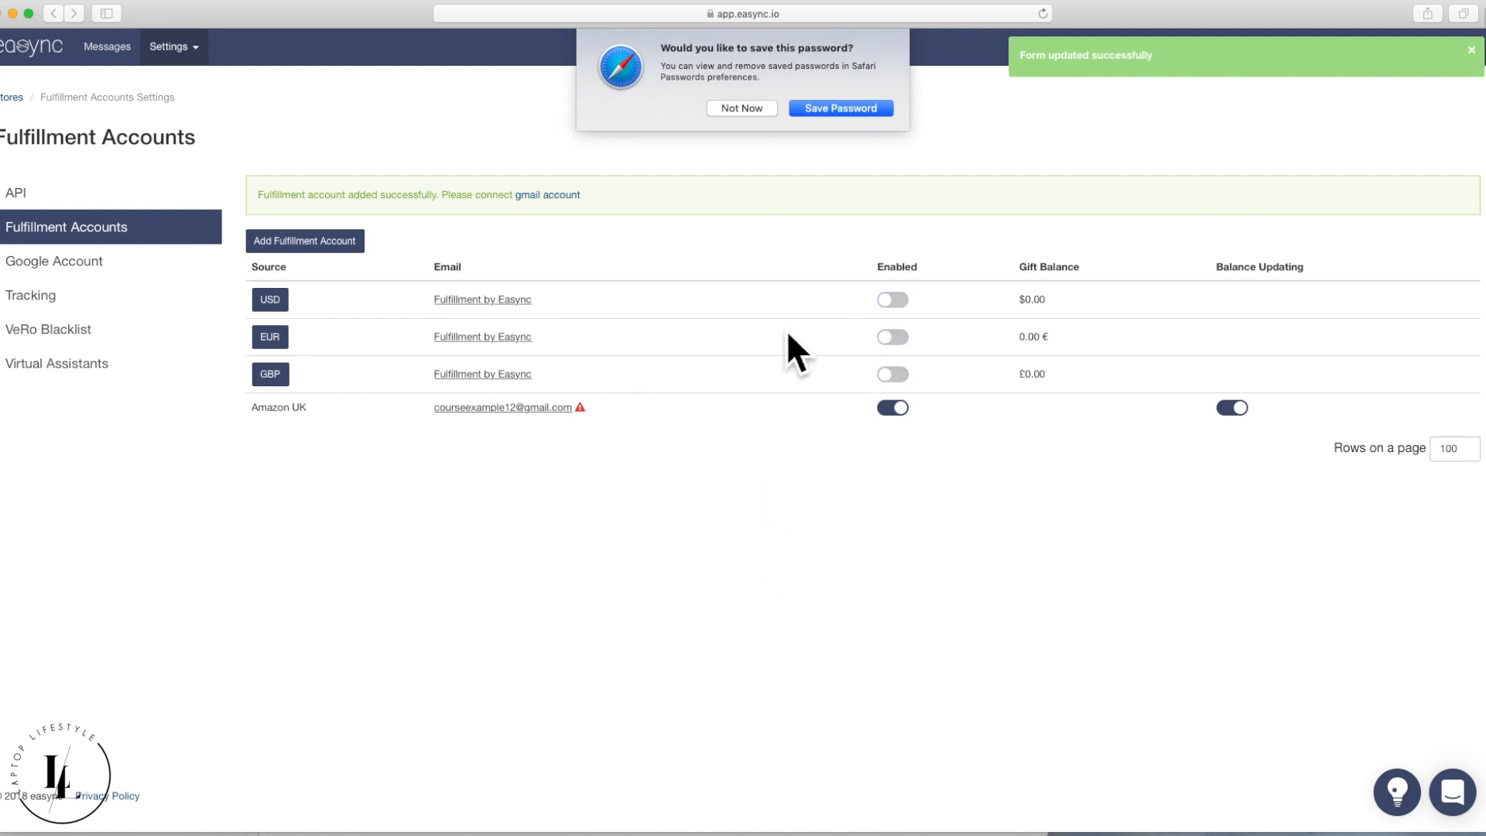
Let the browser save the password, then open the Amazon UK account's settings and click Update Account.
click(847, 114)
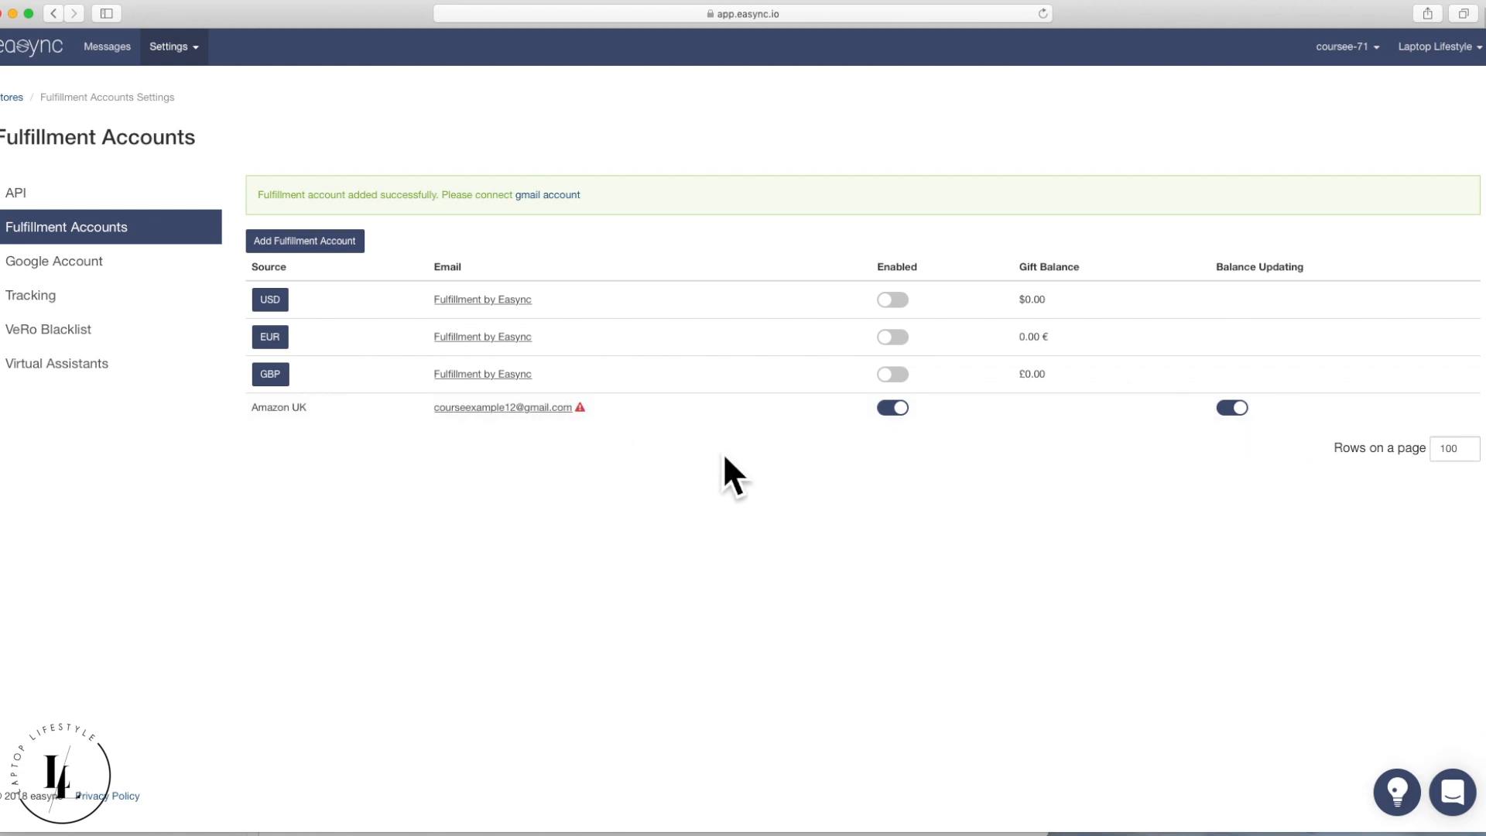
click(566, 415)
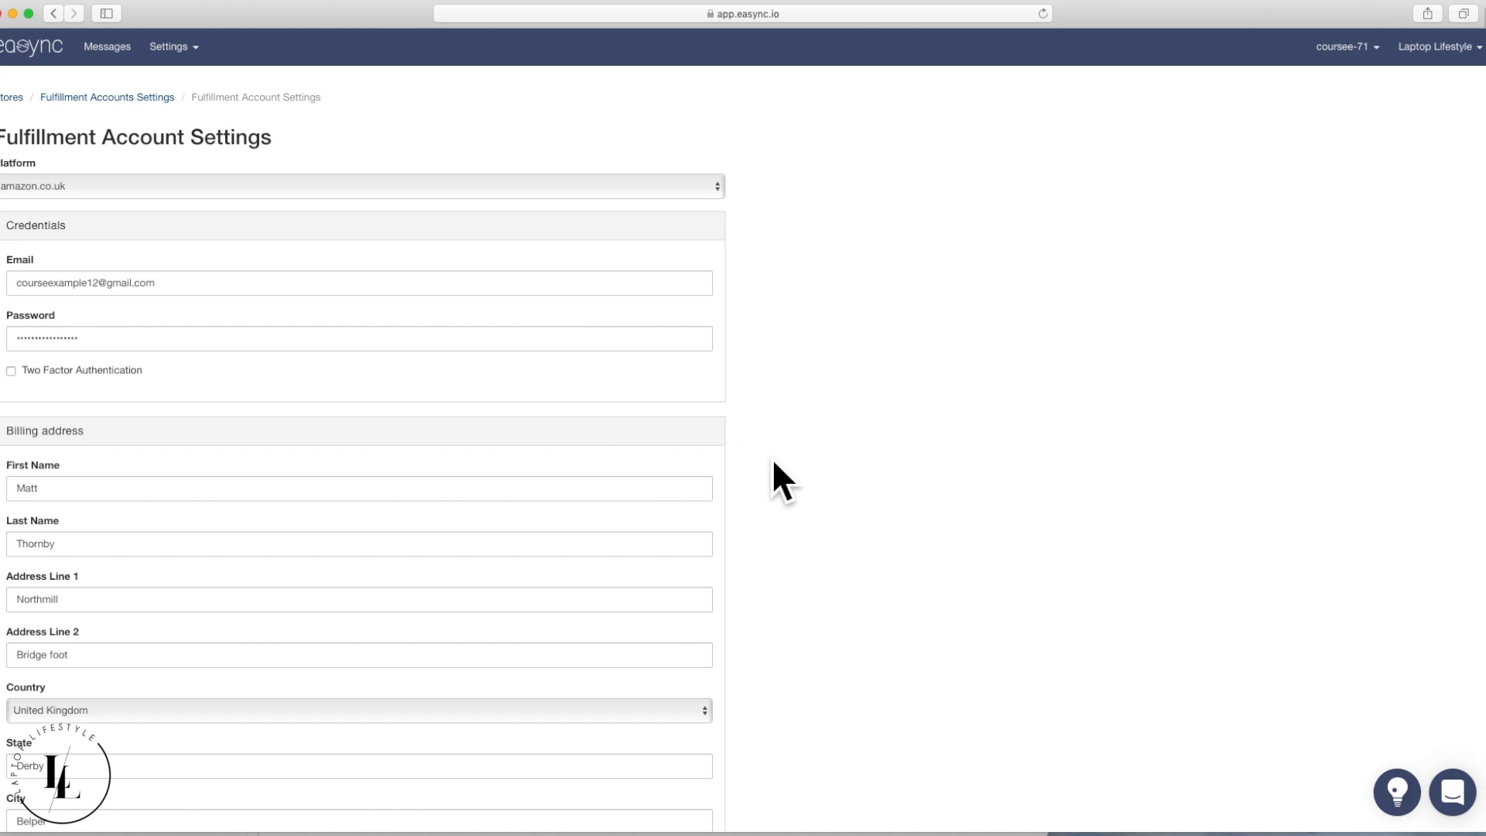
scroll(774, 463, down, 10)
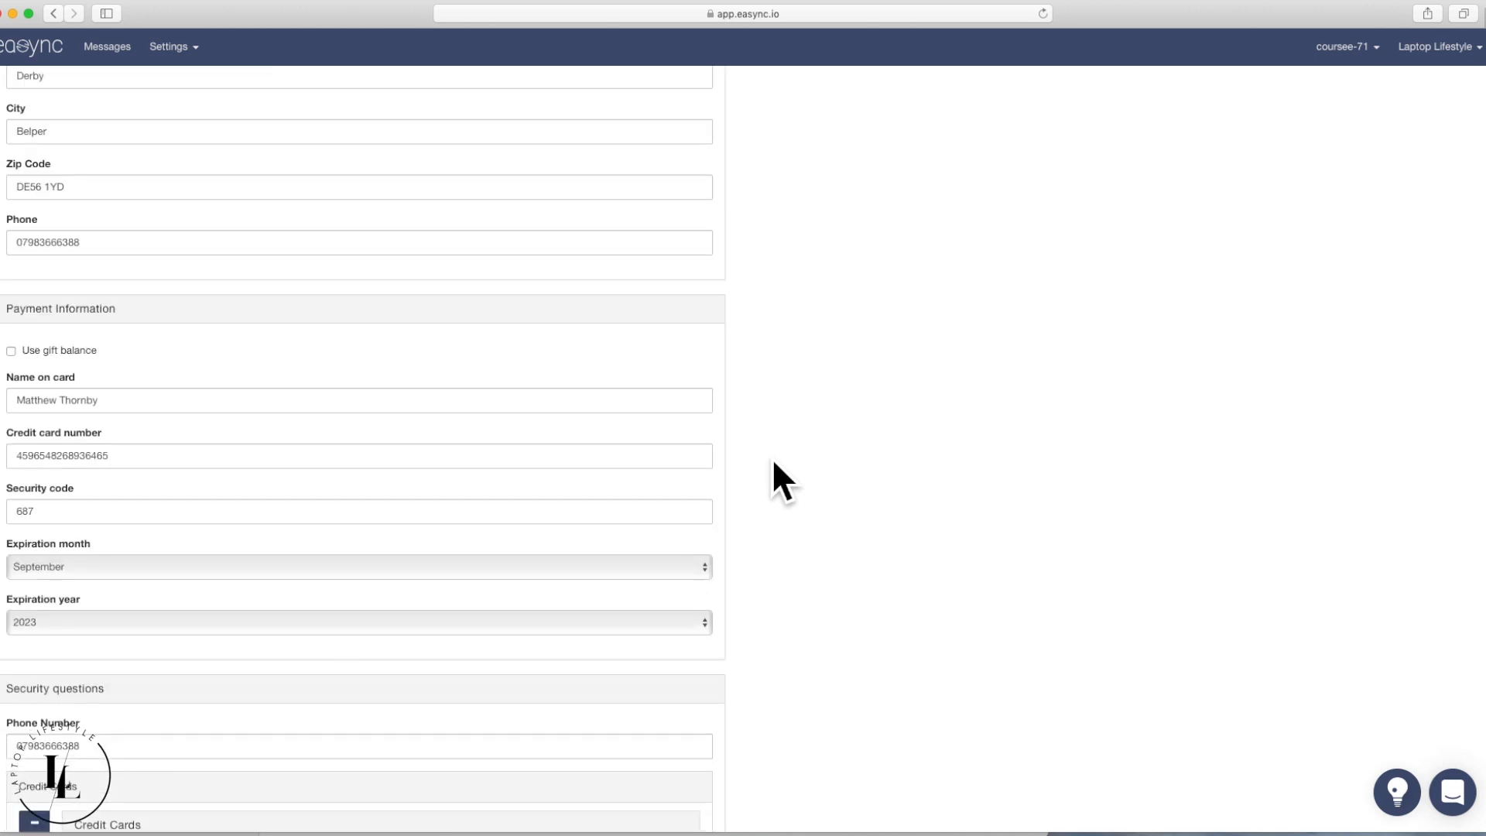
scroll(775, 463, down, 7)
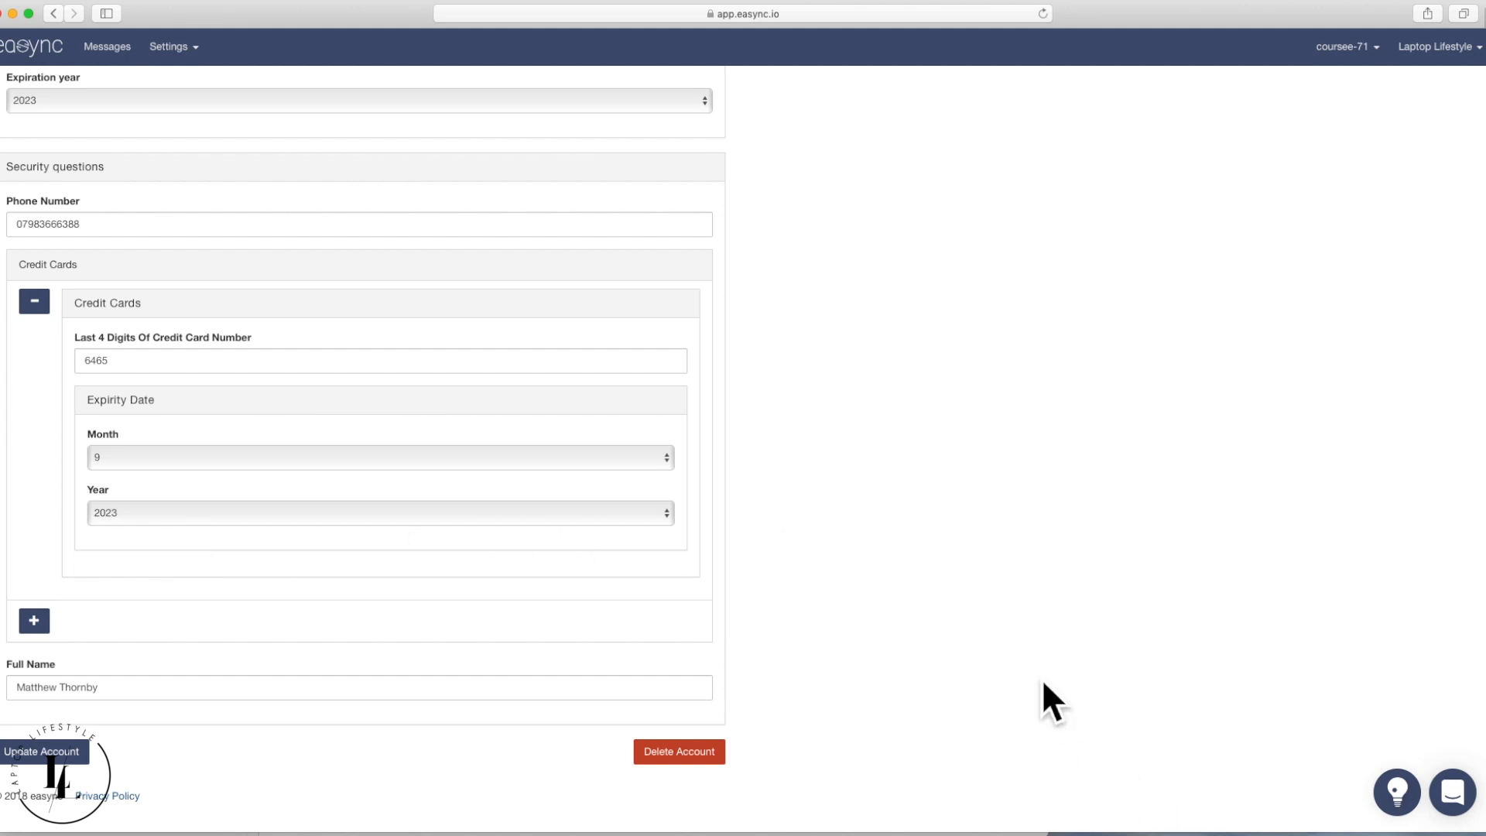
scroll(907, 551, up, 2)
scroll(906, 552, down, 2)
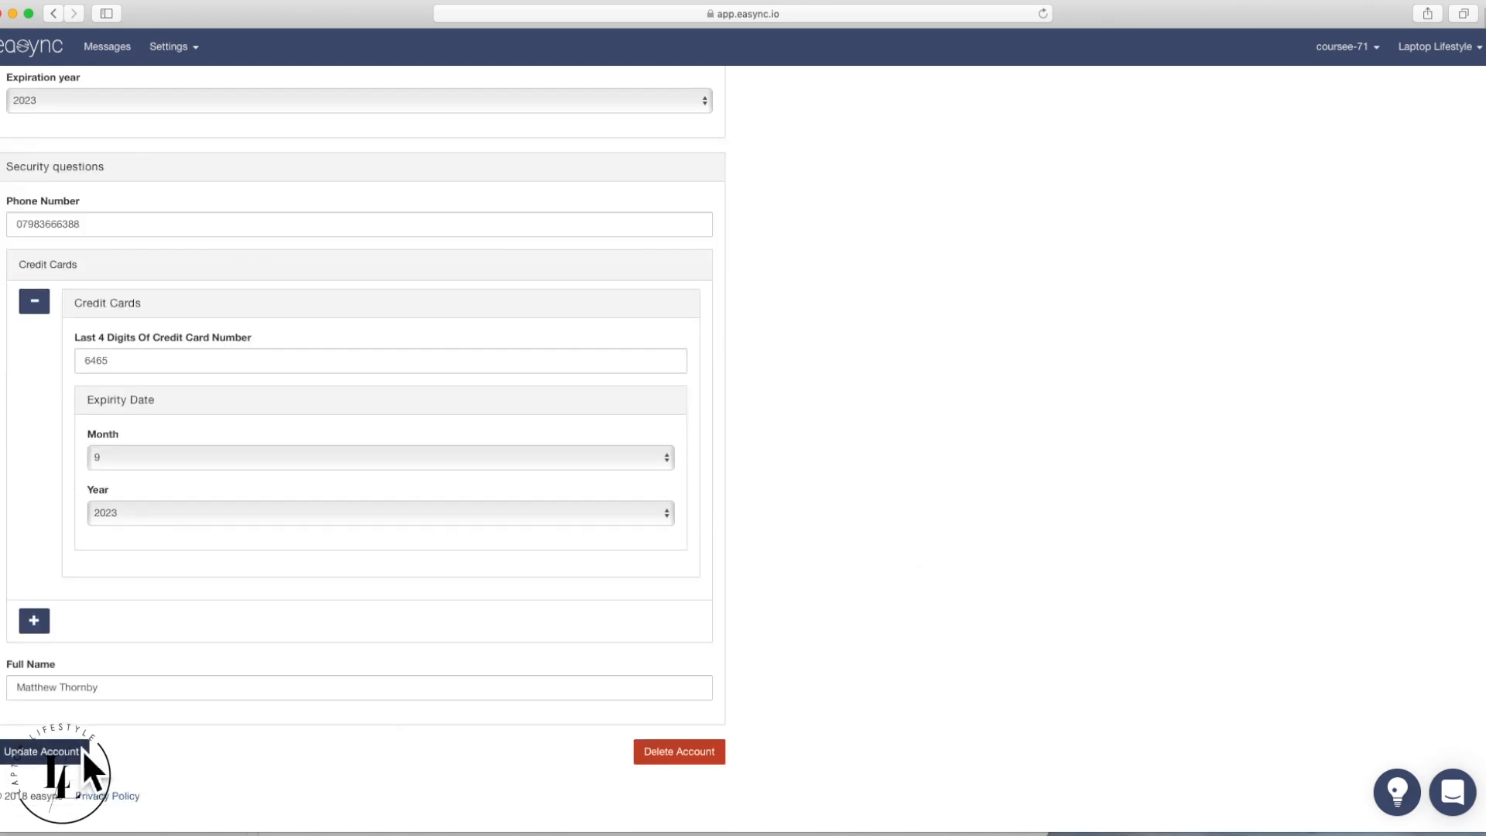
click(76, 754)
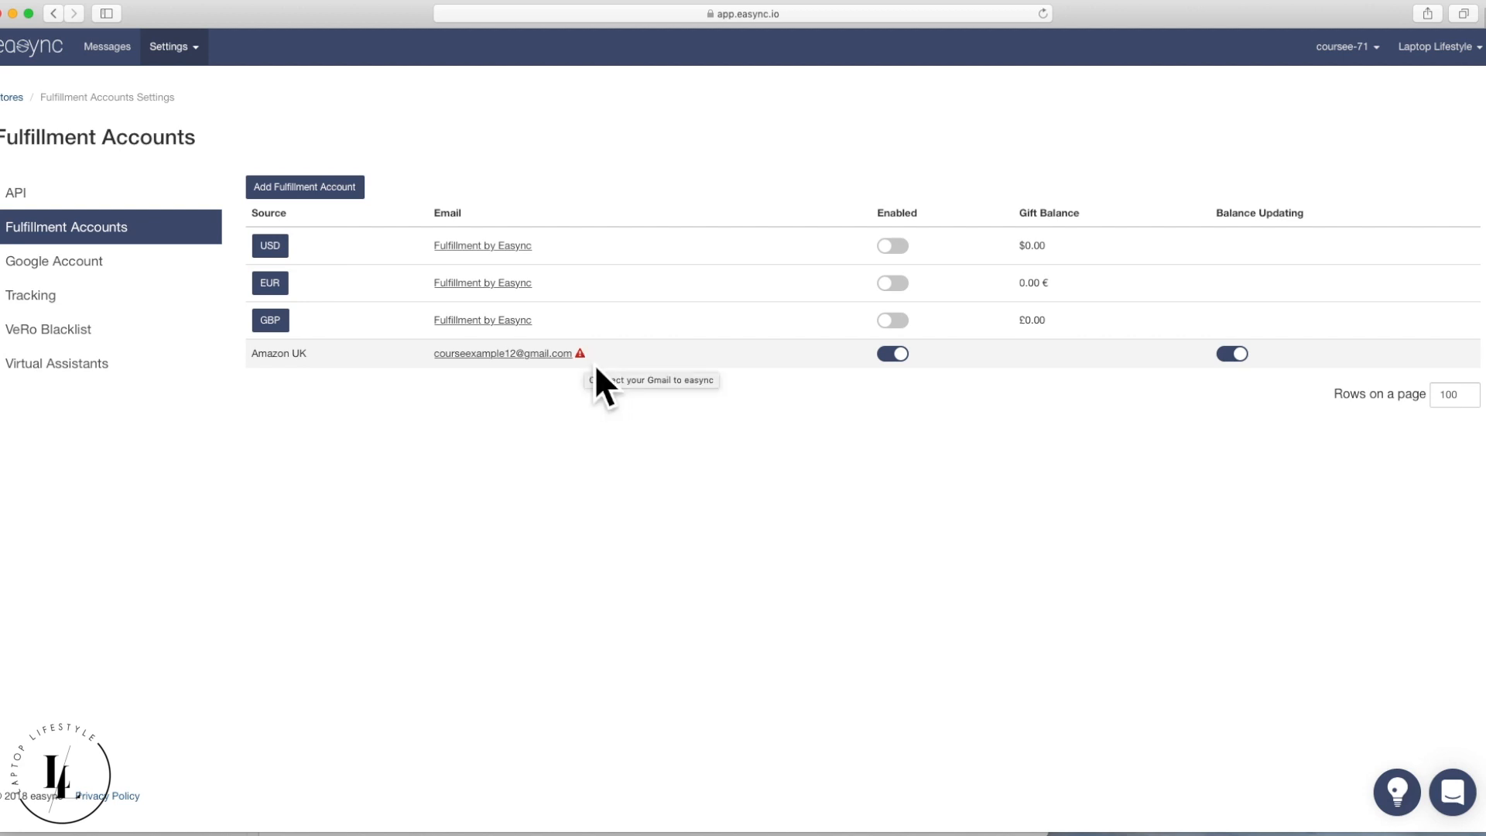
Open the Google Account settings page from the sidebar.
click(118, 261)
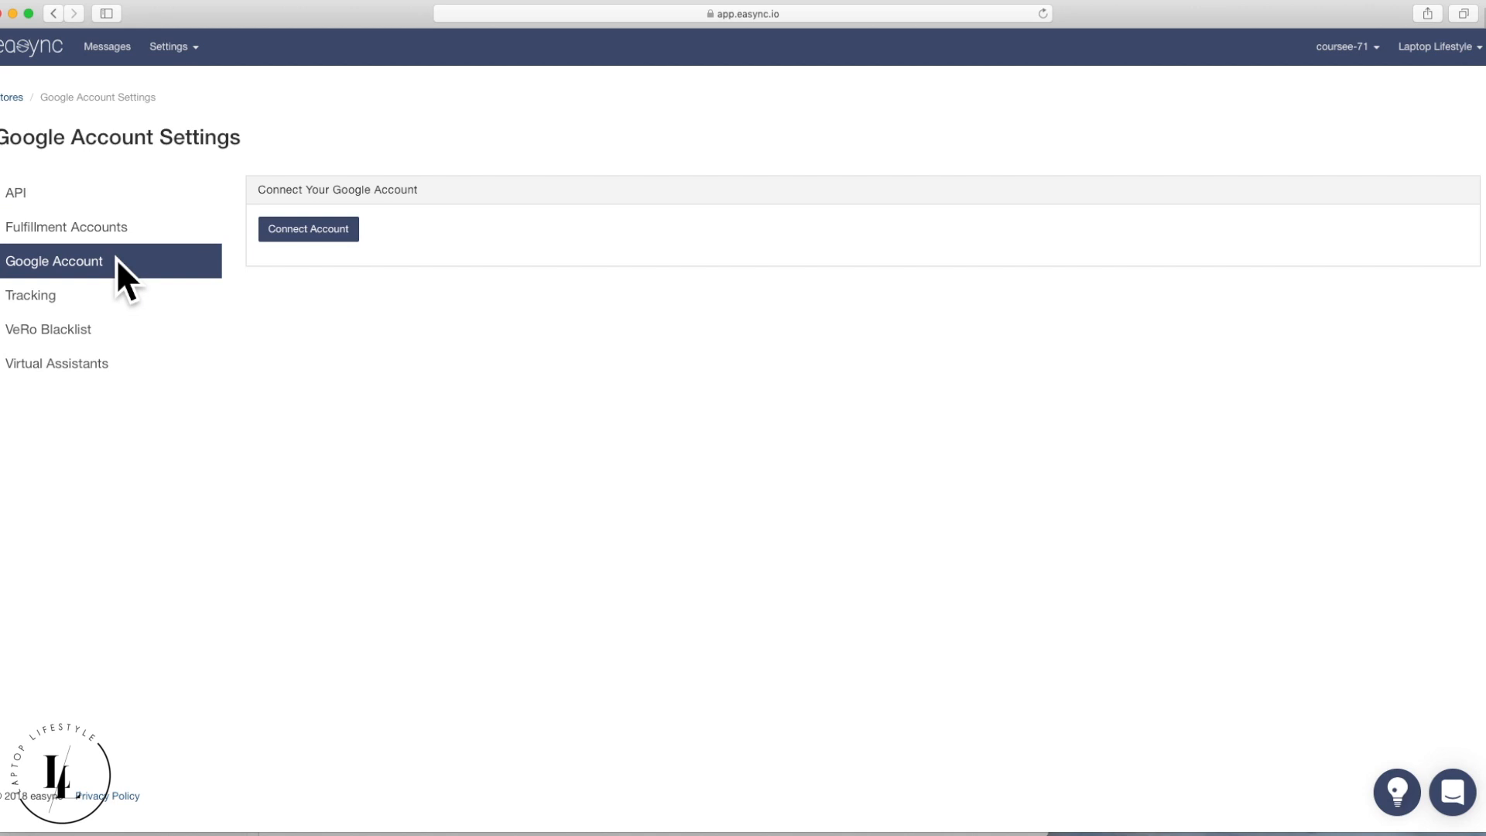
Sign in to Google with the corrected Gmail address and account password, and allow macOS account access.
click(318, 234)
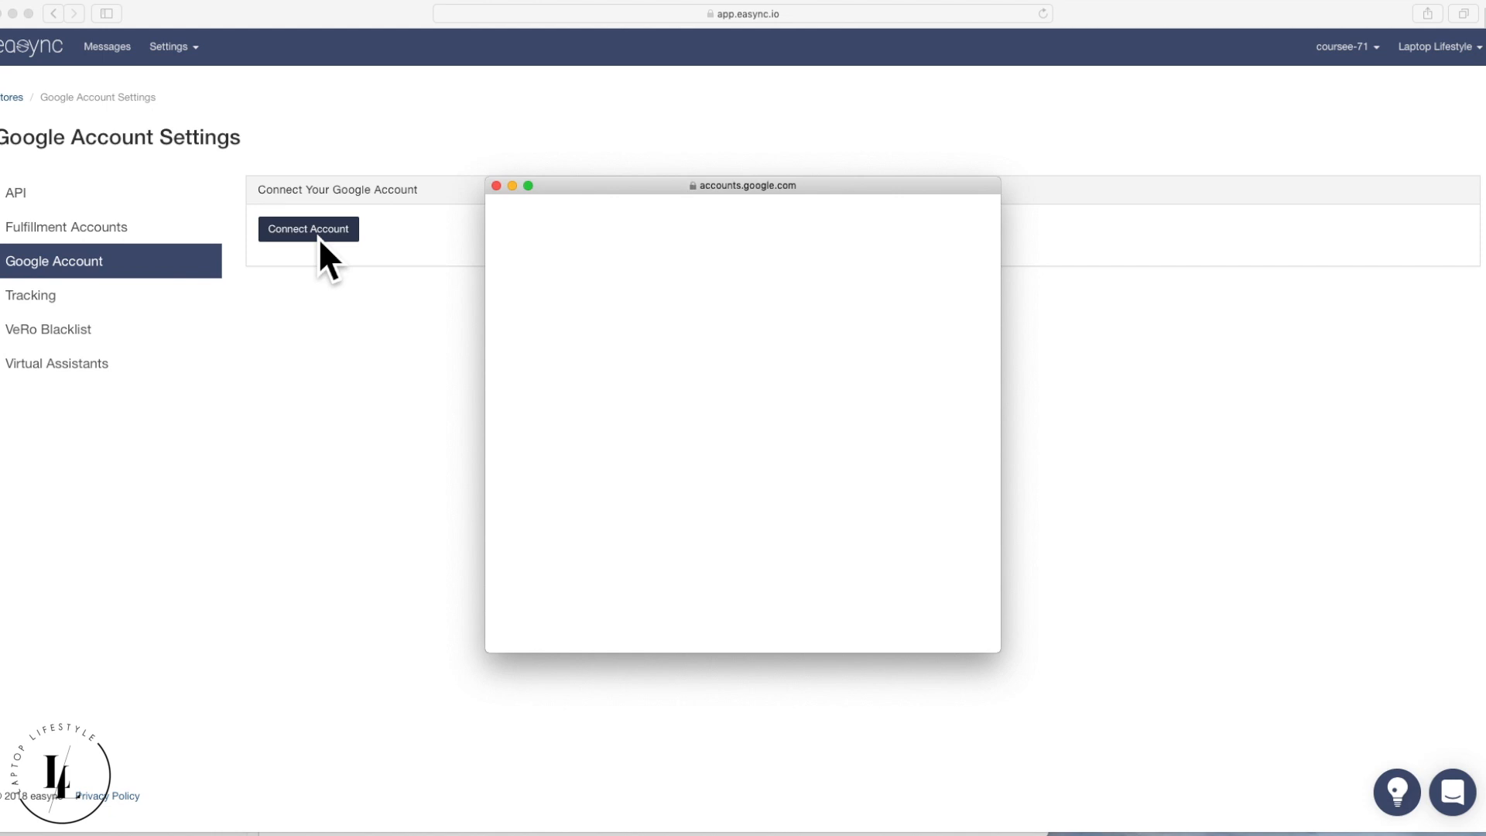
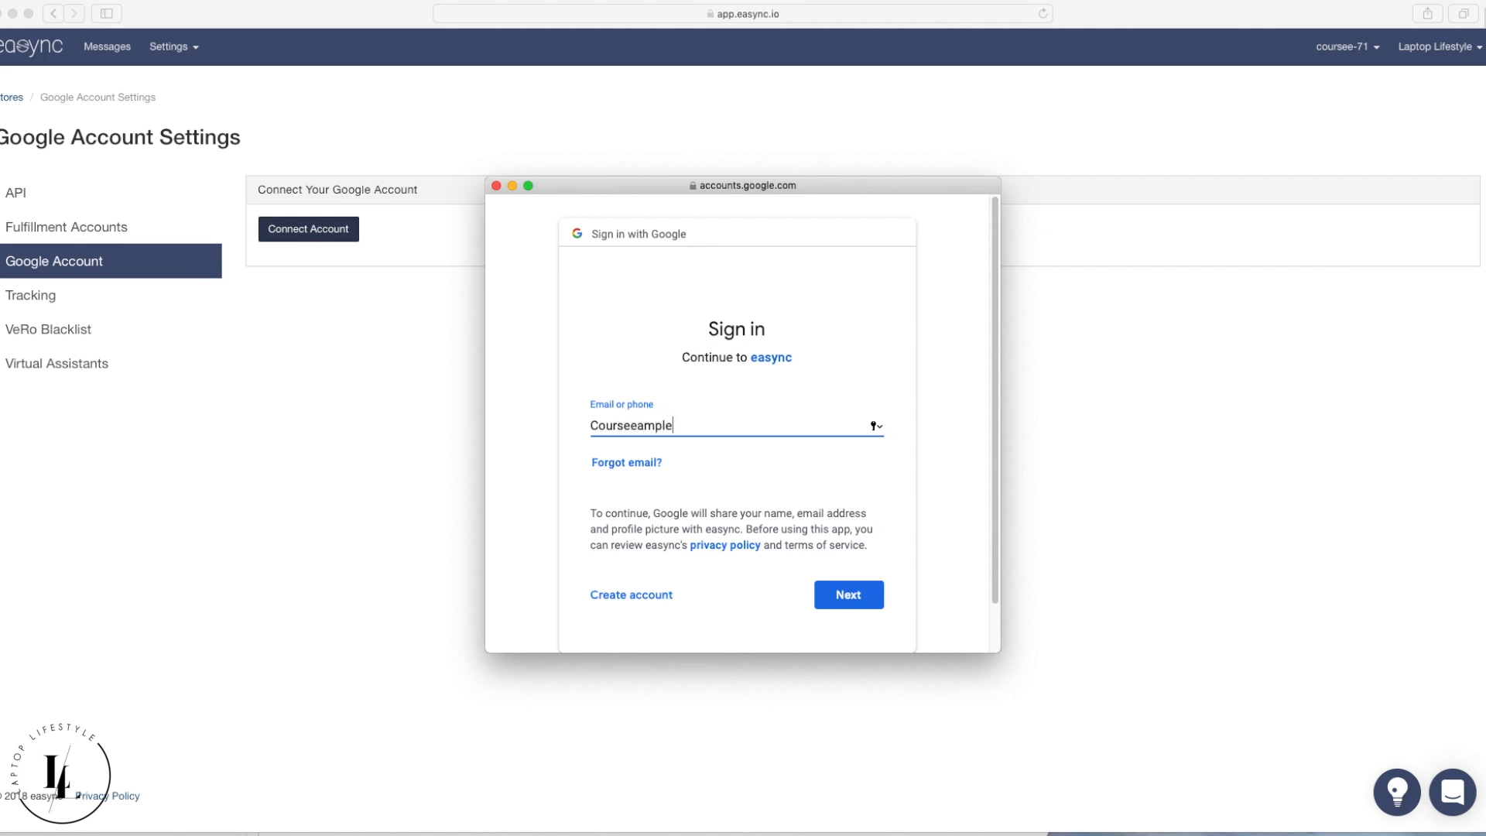
click(638, 427)
text(x)
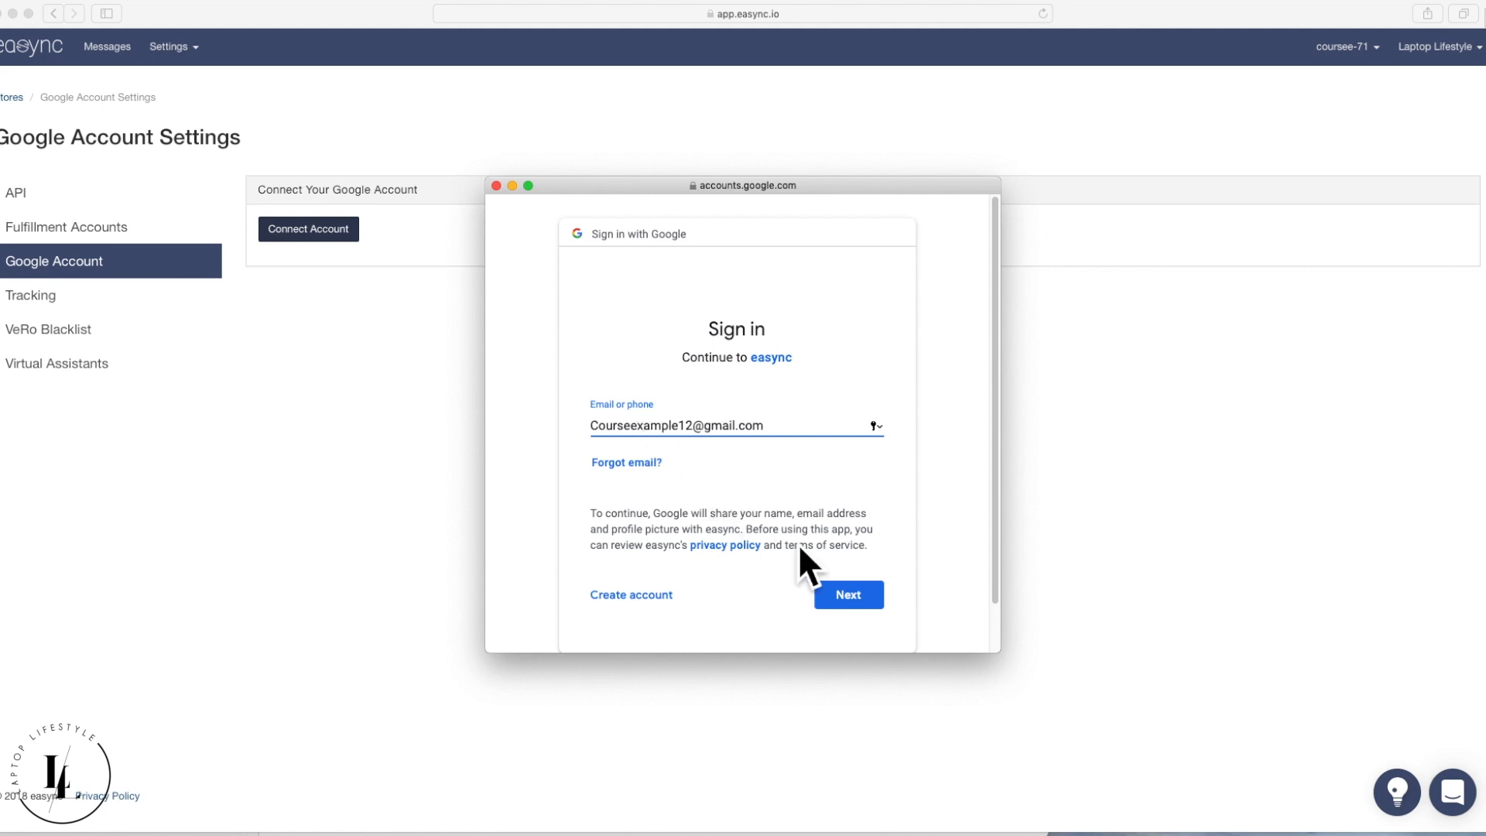
click(855, 594)
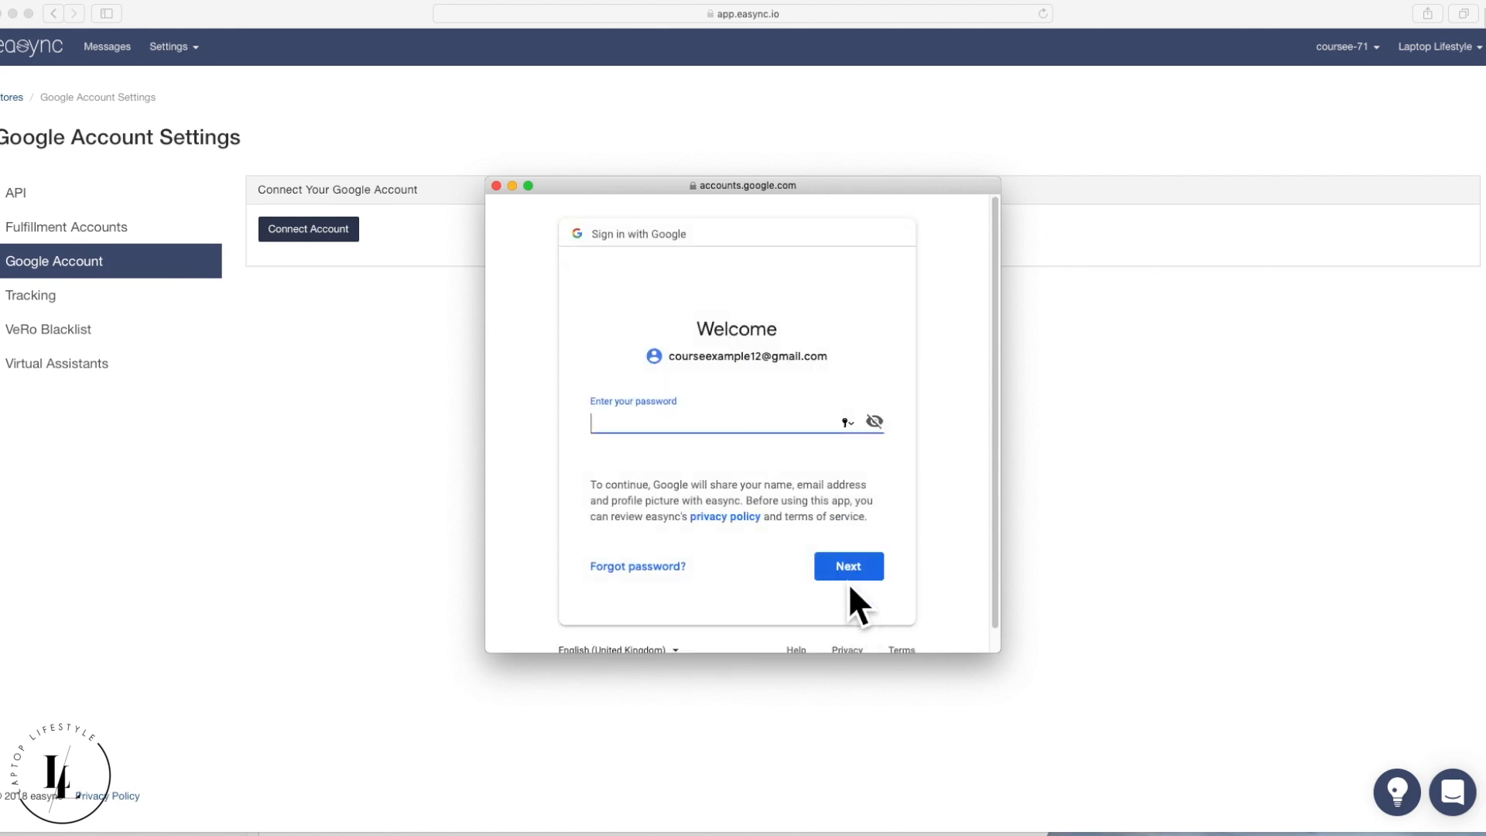
text(*****************)
key(Return)
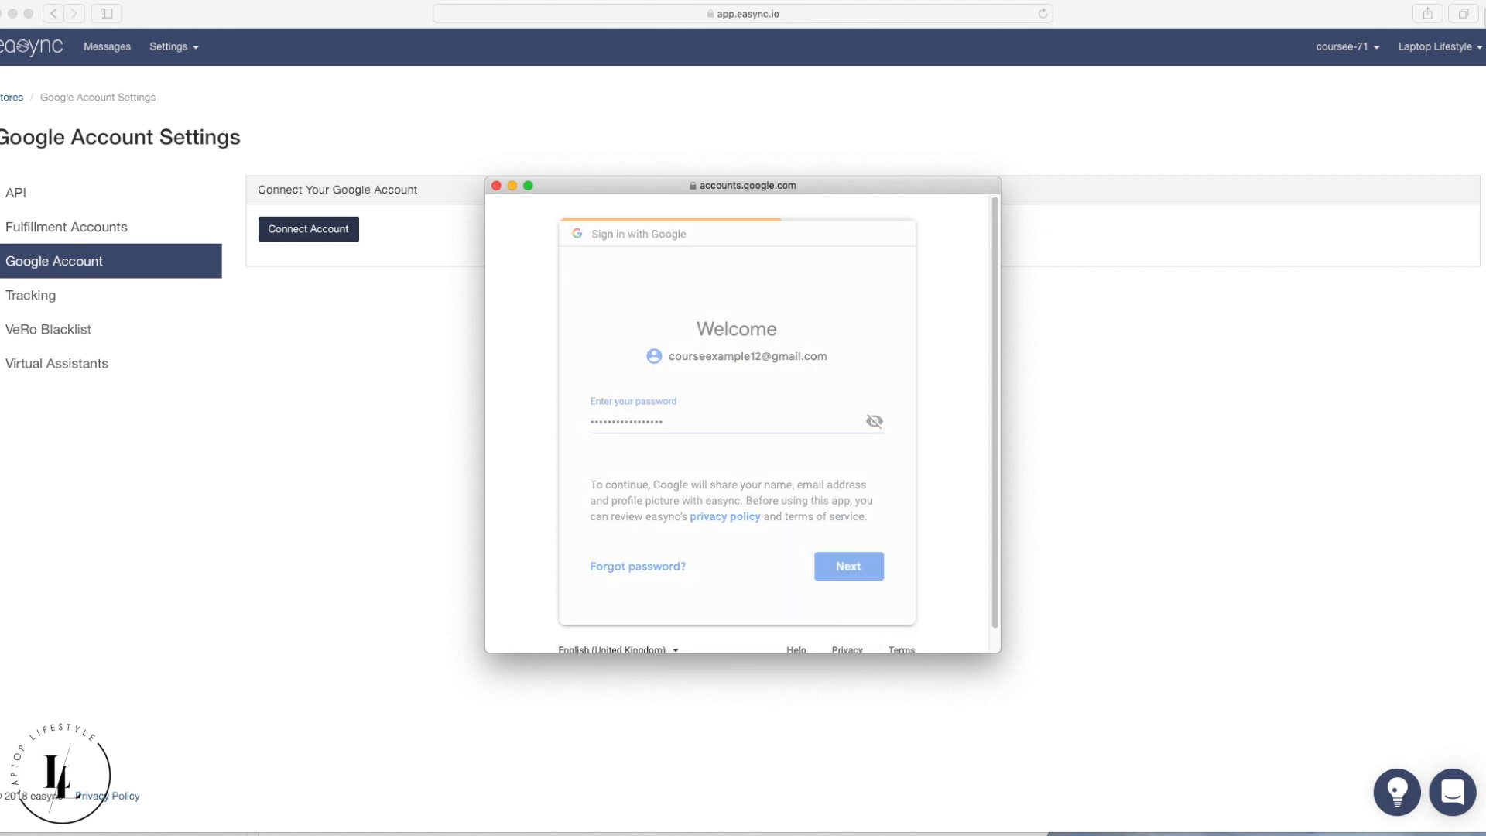
click(854, 280)
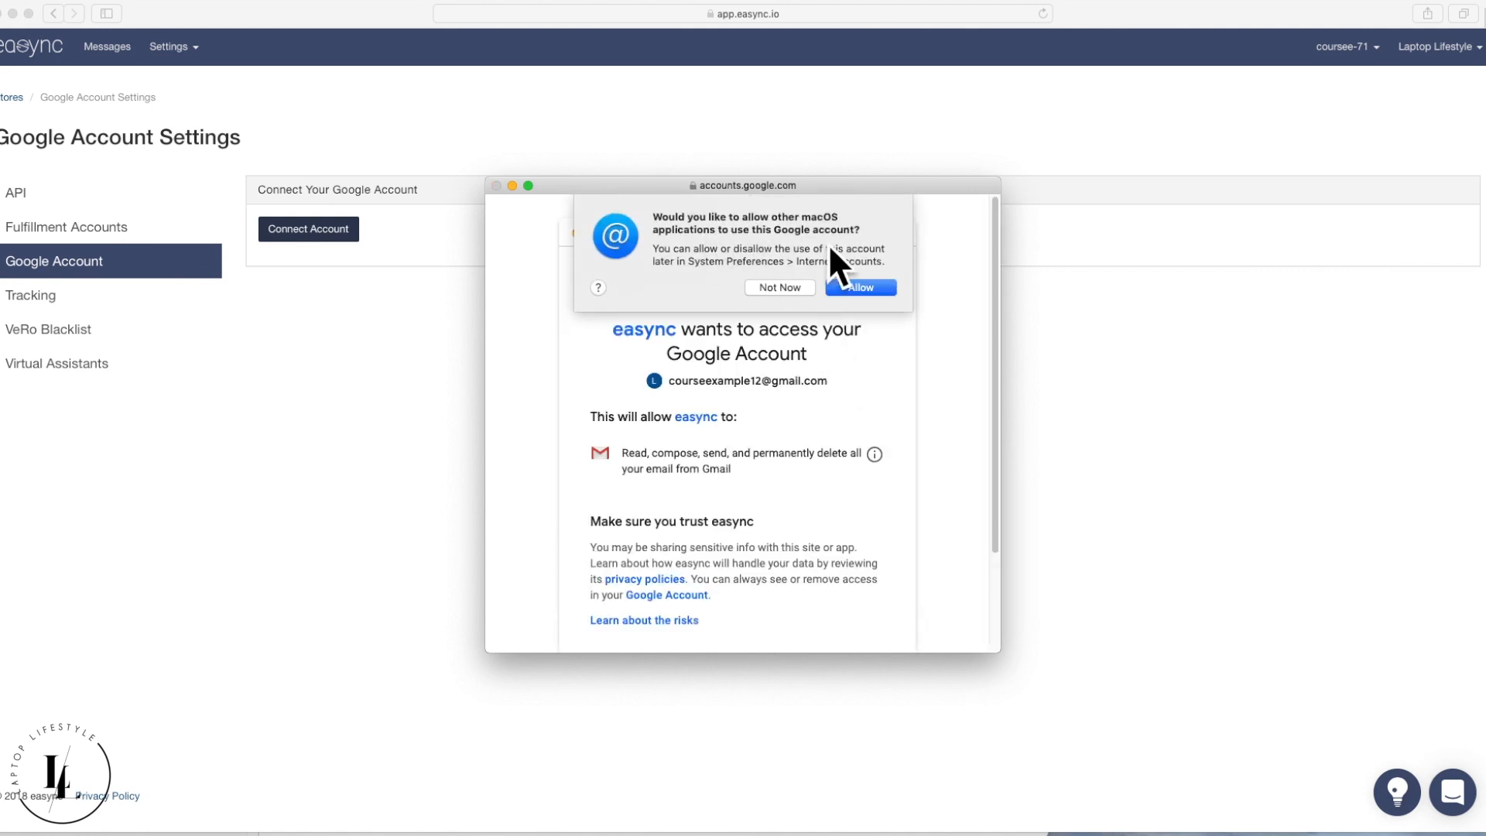
click(860, 300)
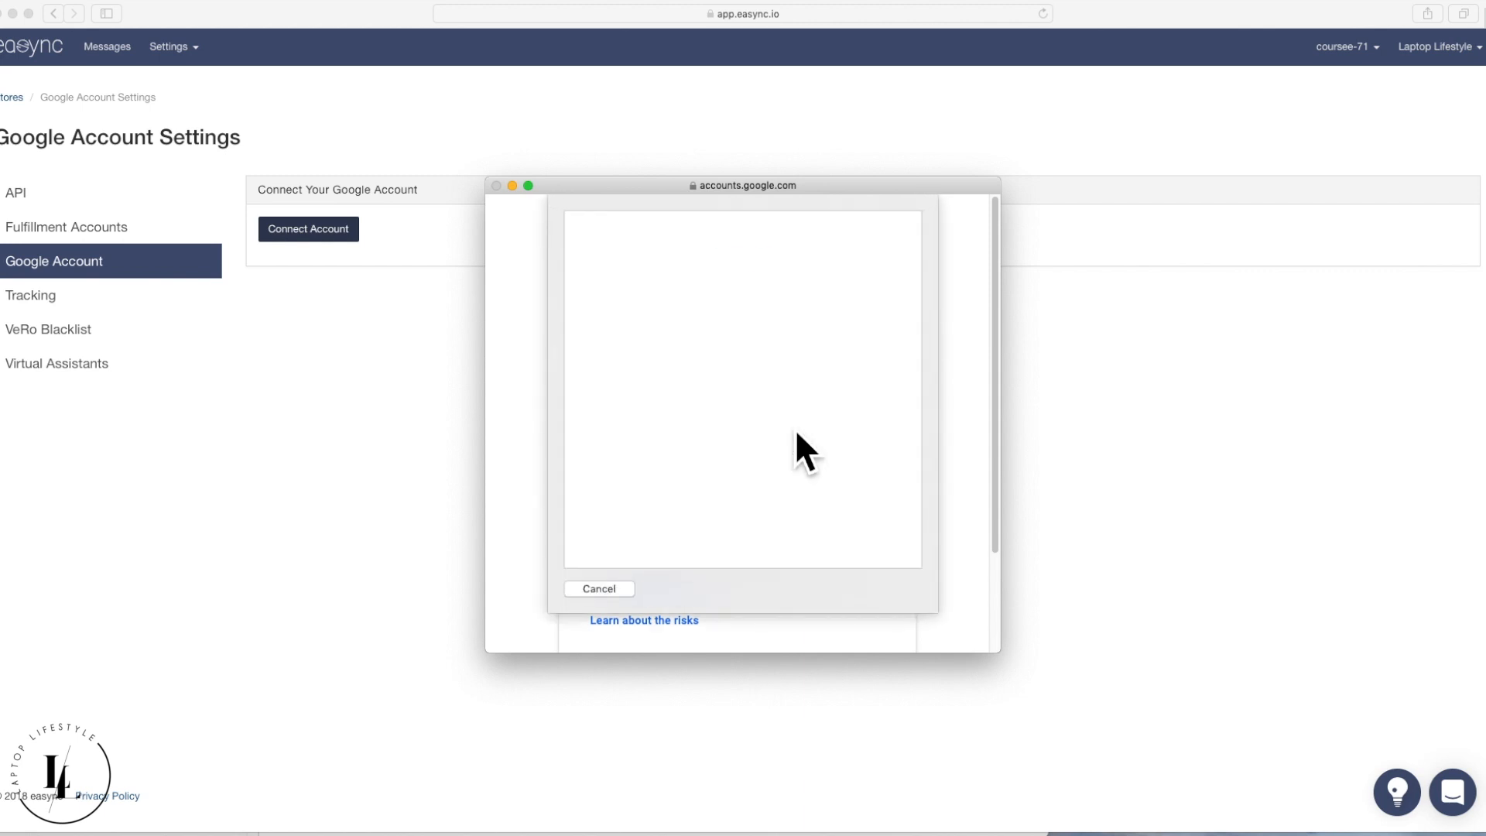
Re-enter the Google password, confirm the apps using the account, and allow Easync access to Gmail.
click(851, 513)
text(•••••••••••••••••)
key(Return)
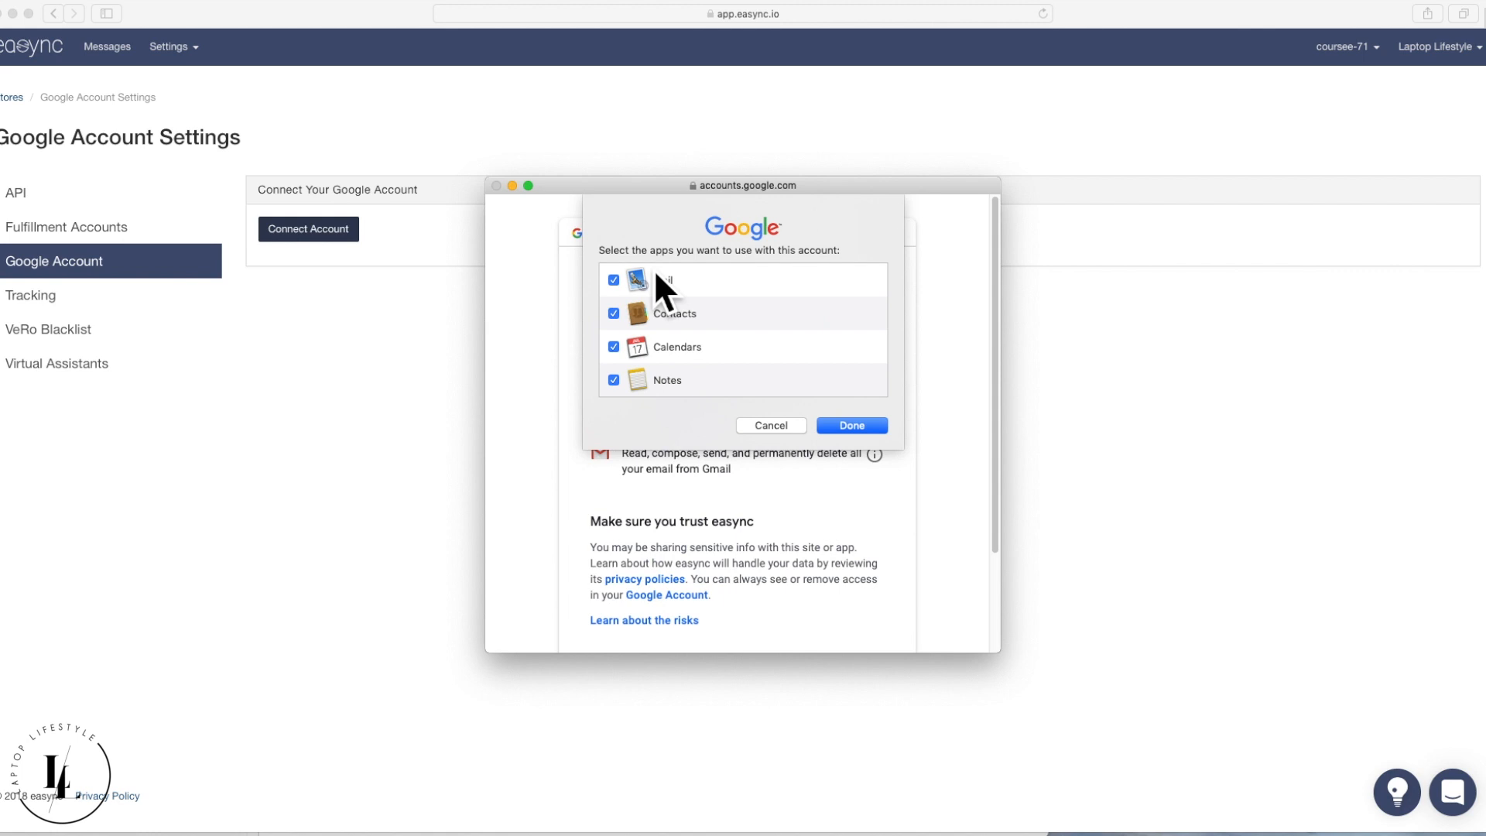
click(852, 428)
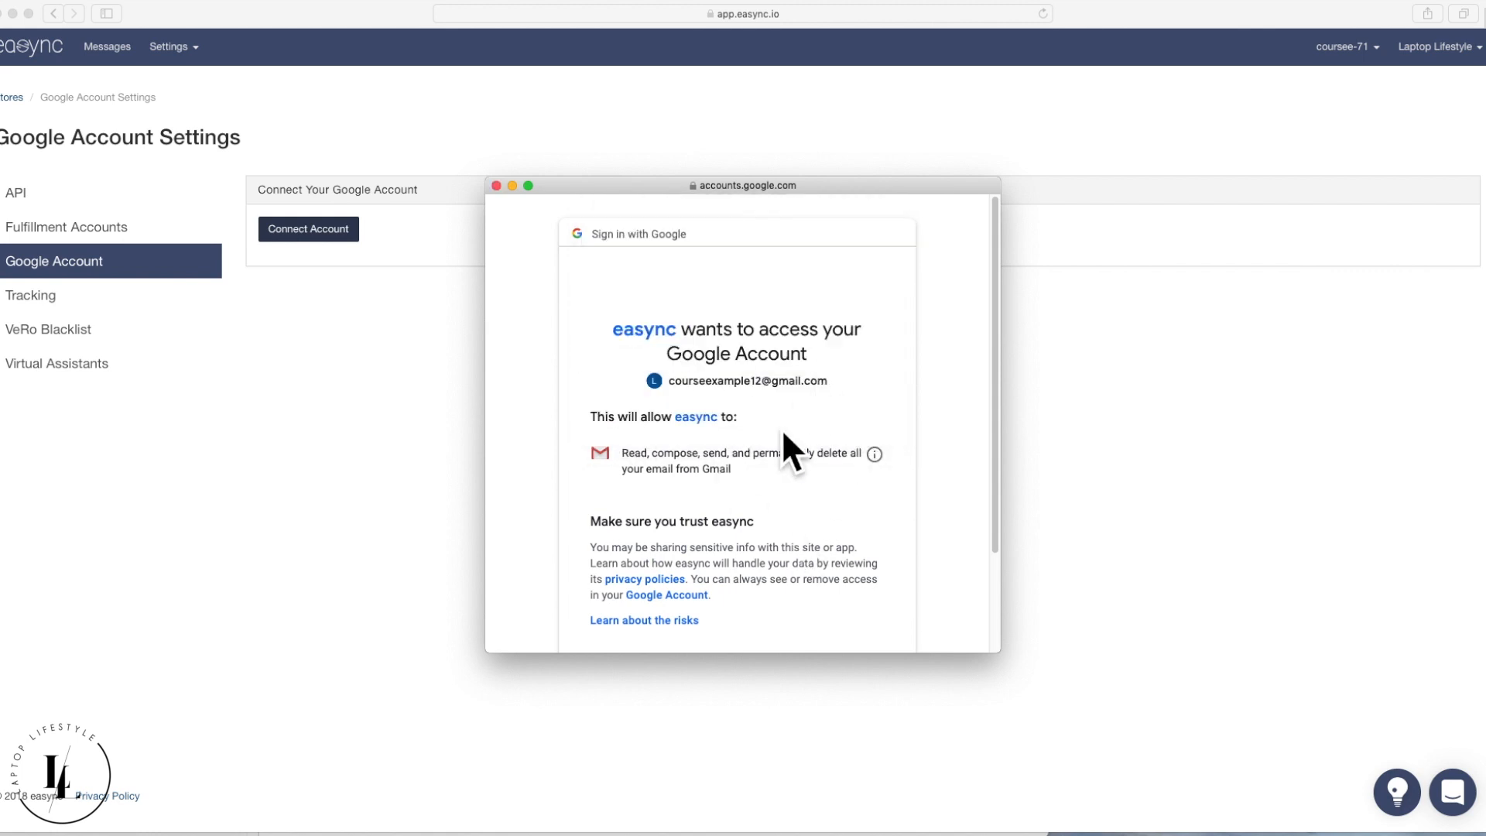
scroll(804, 464, down, 3)
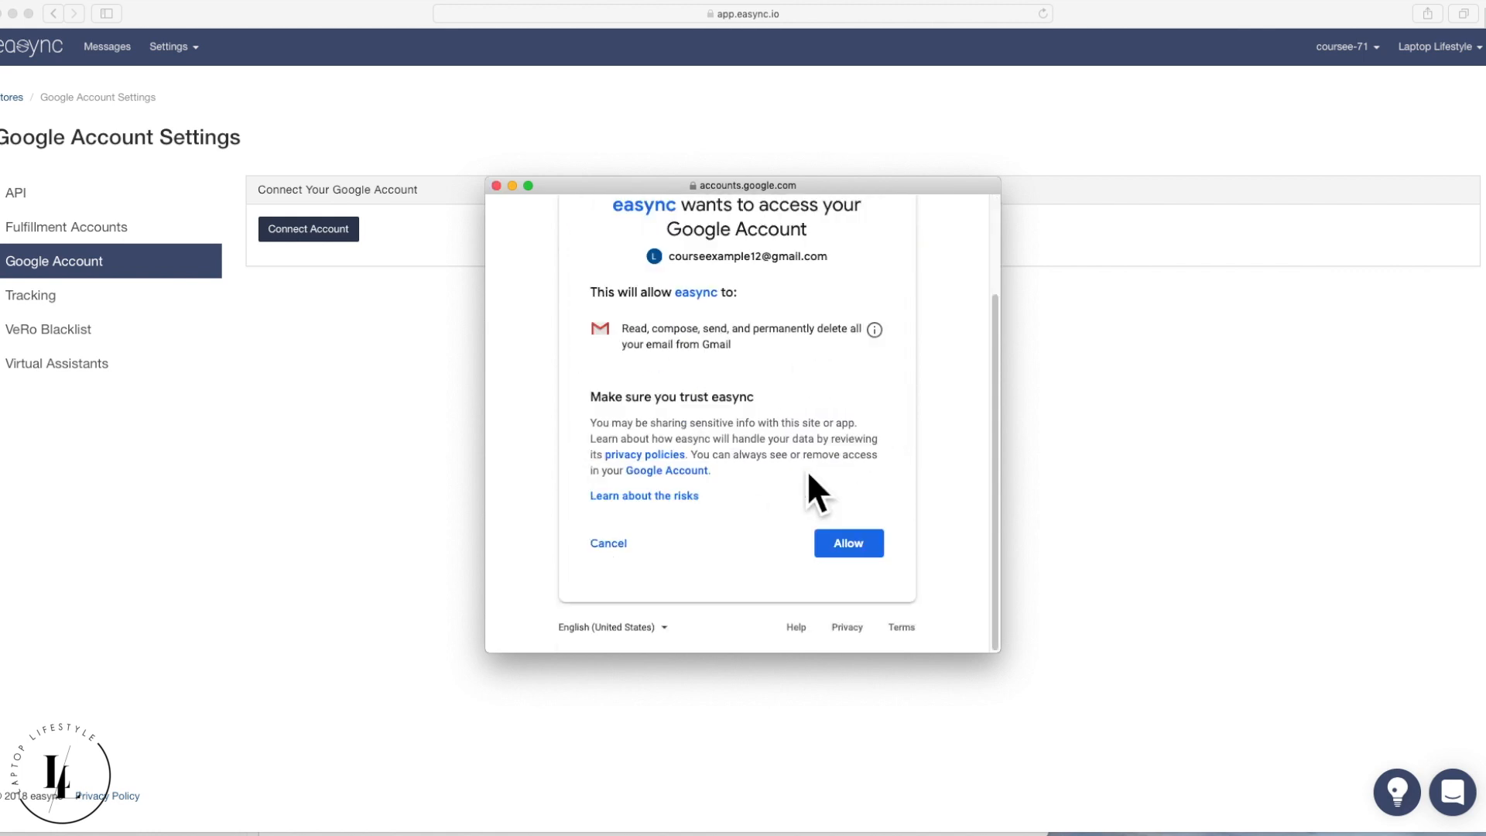
click(861, 556)
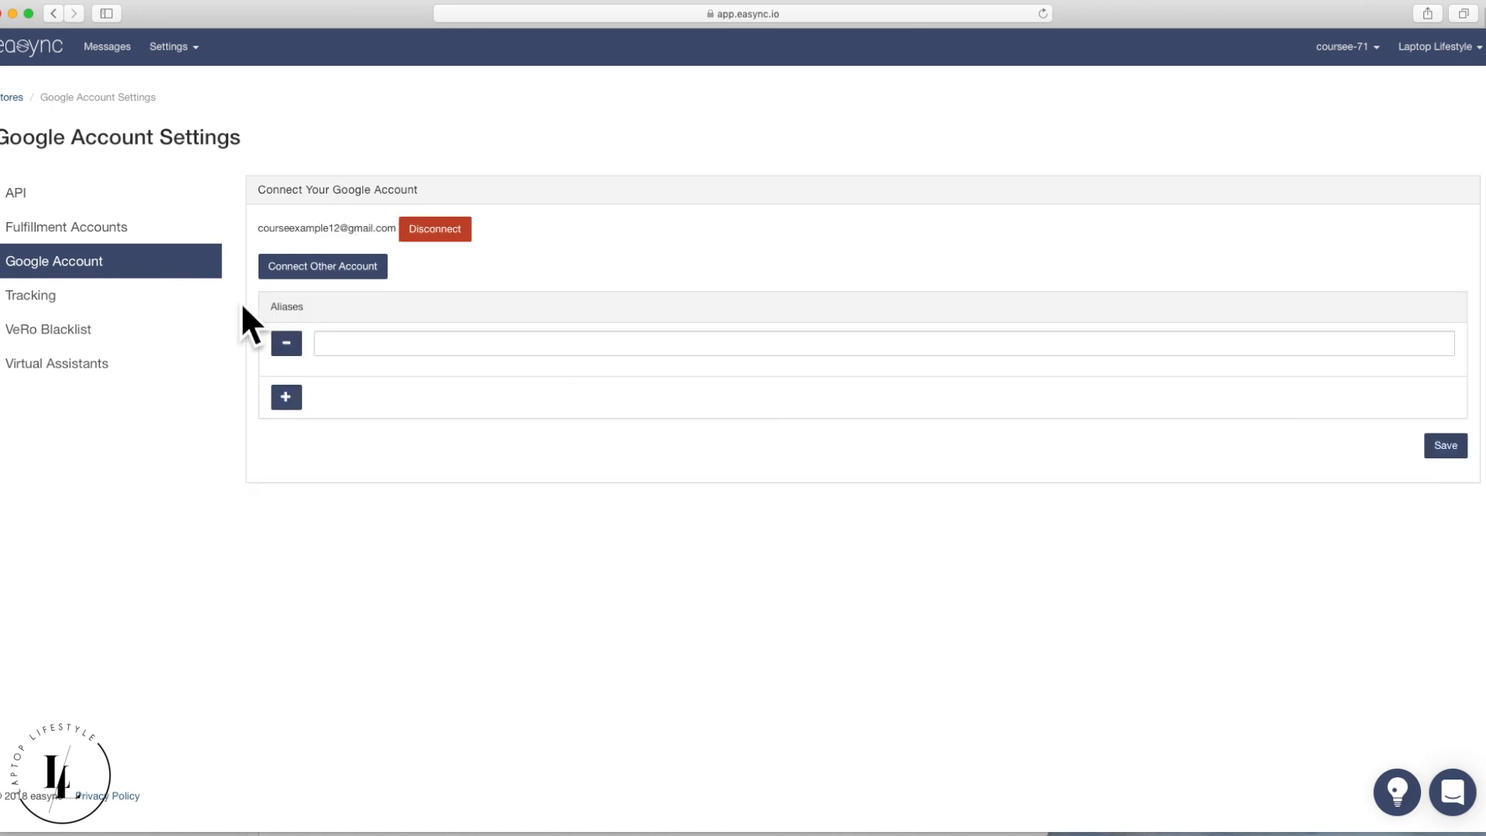
Return to the Fulfillment Accounts list and briefly open and close the Settings dropdown.
click(118, 237)
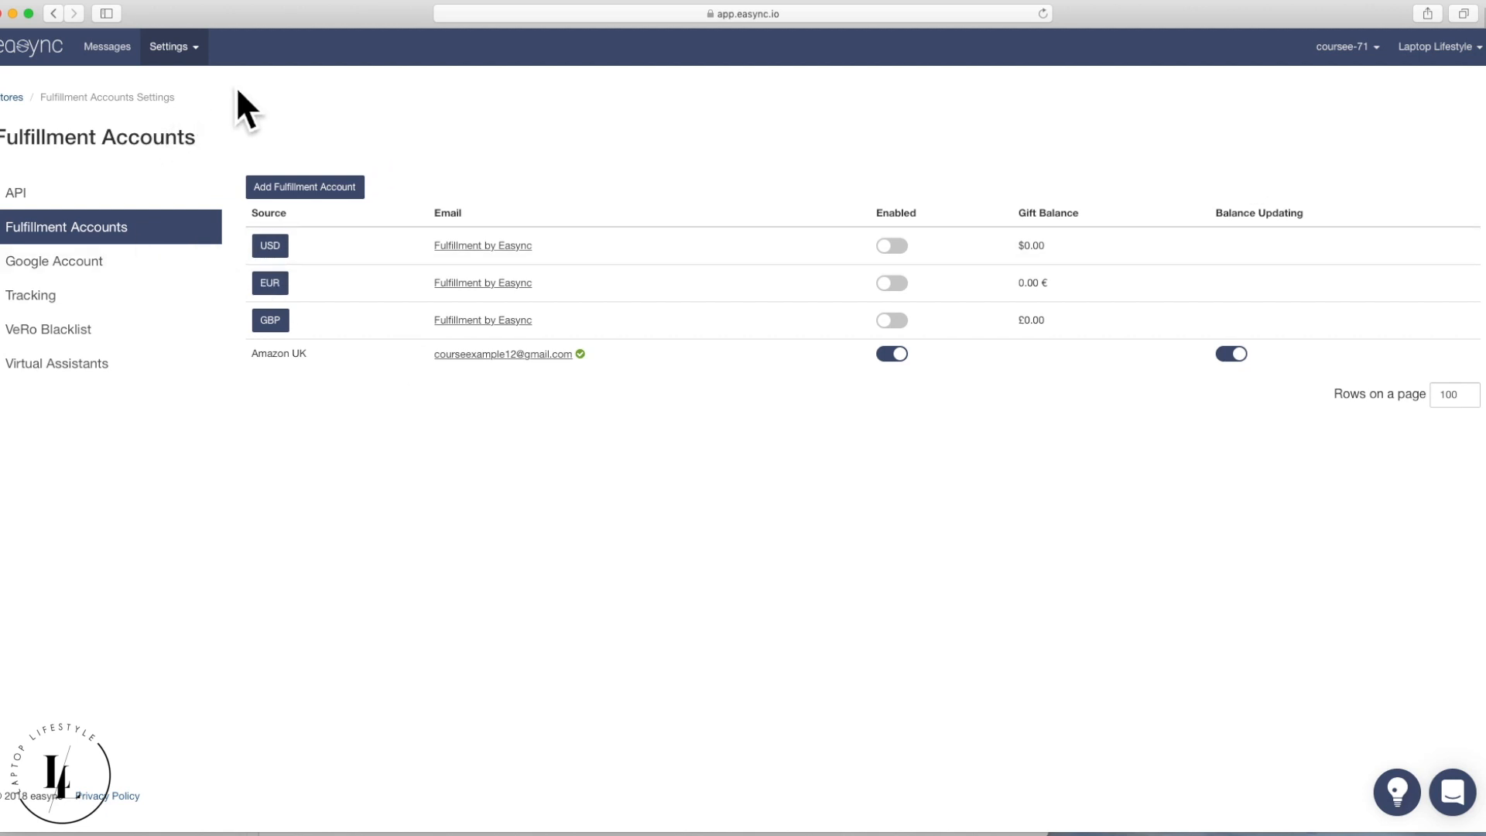
click(206, 52)
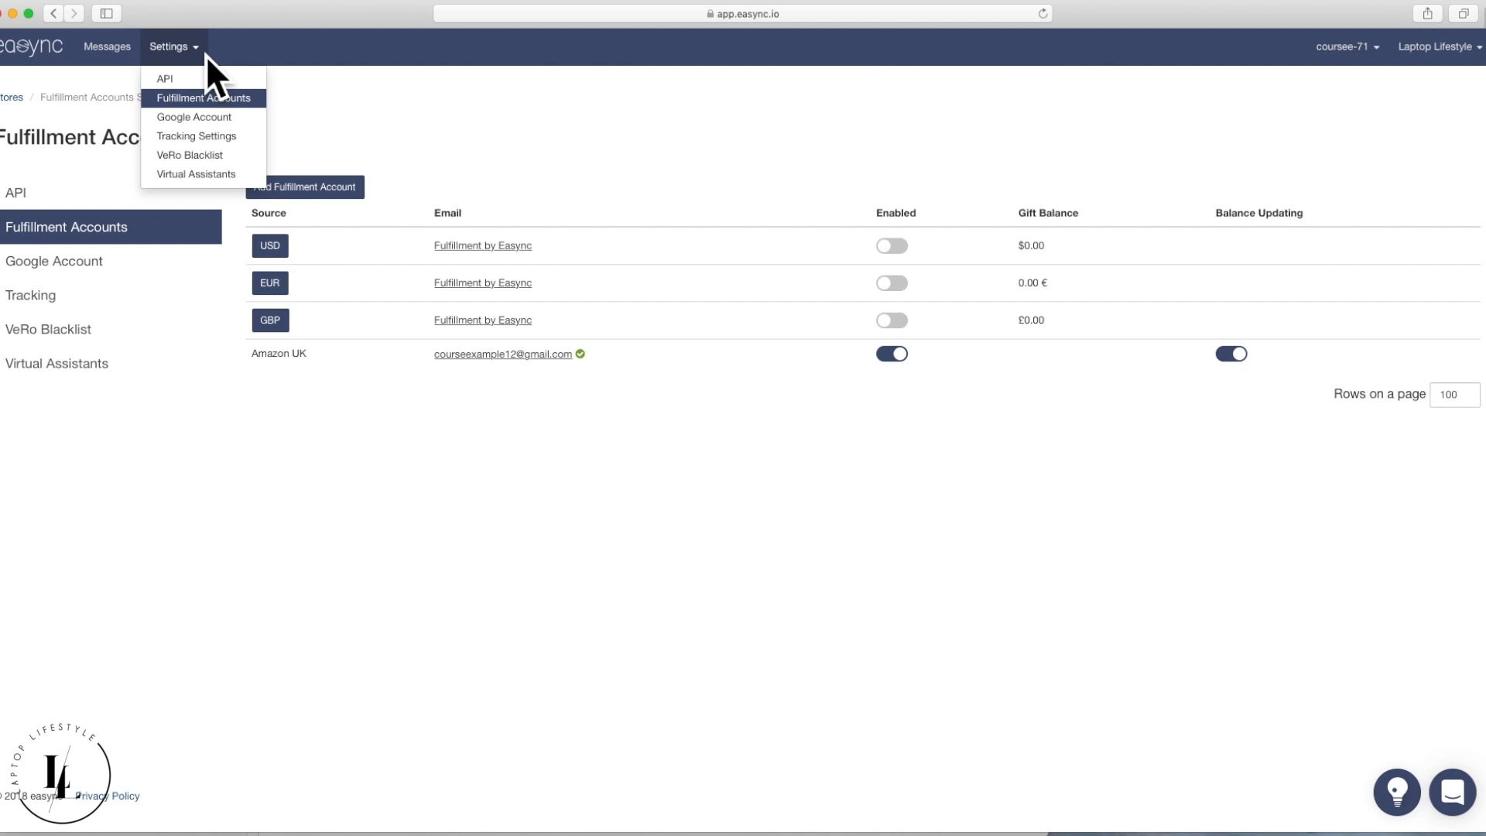
click(305, 129)
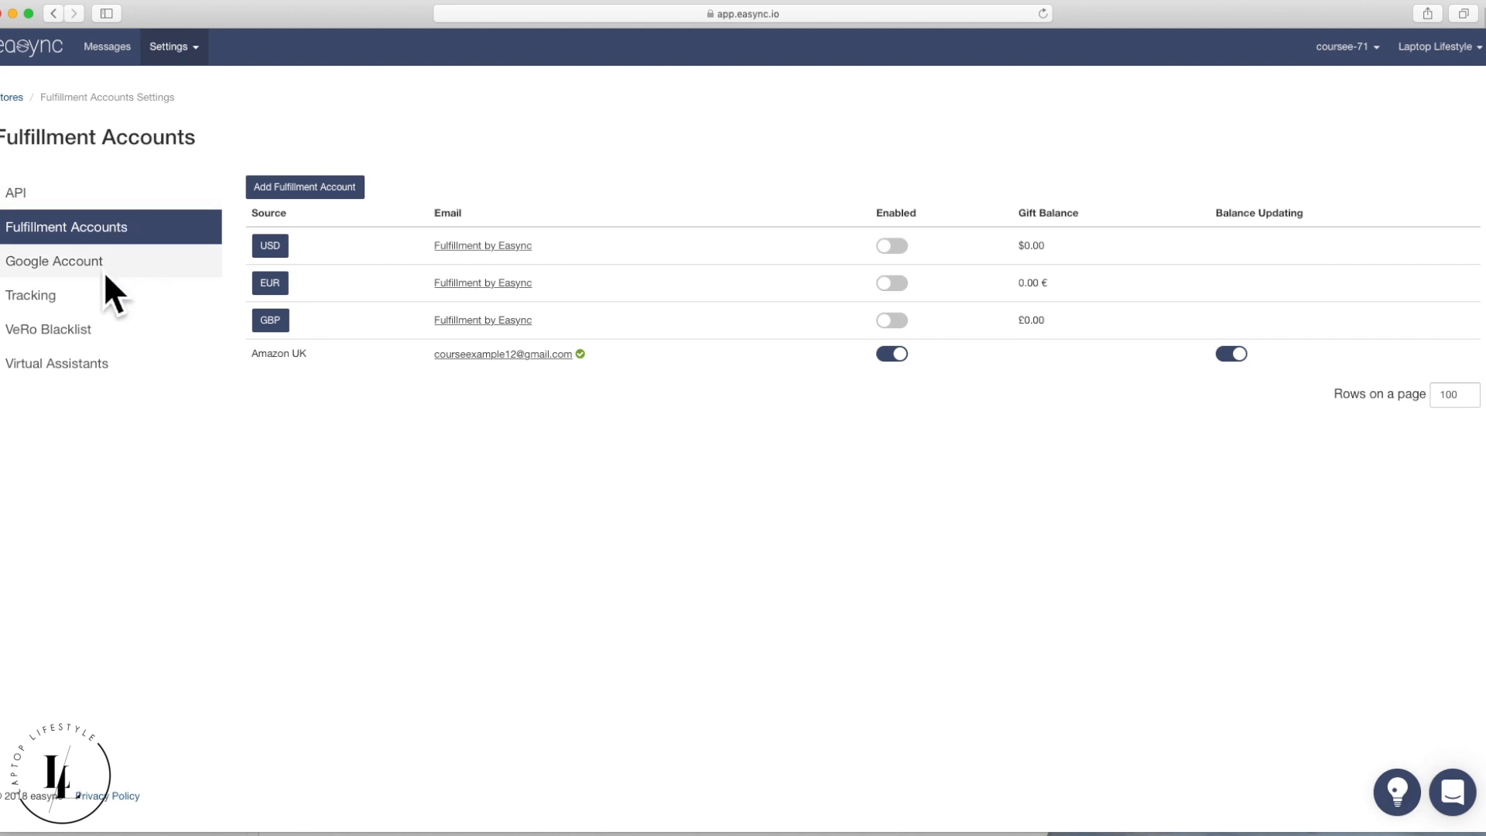
Review the Tracking page's auto tracking, carrier replacement and Amazon UK checkboxes, then save.
click(66, 297)
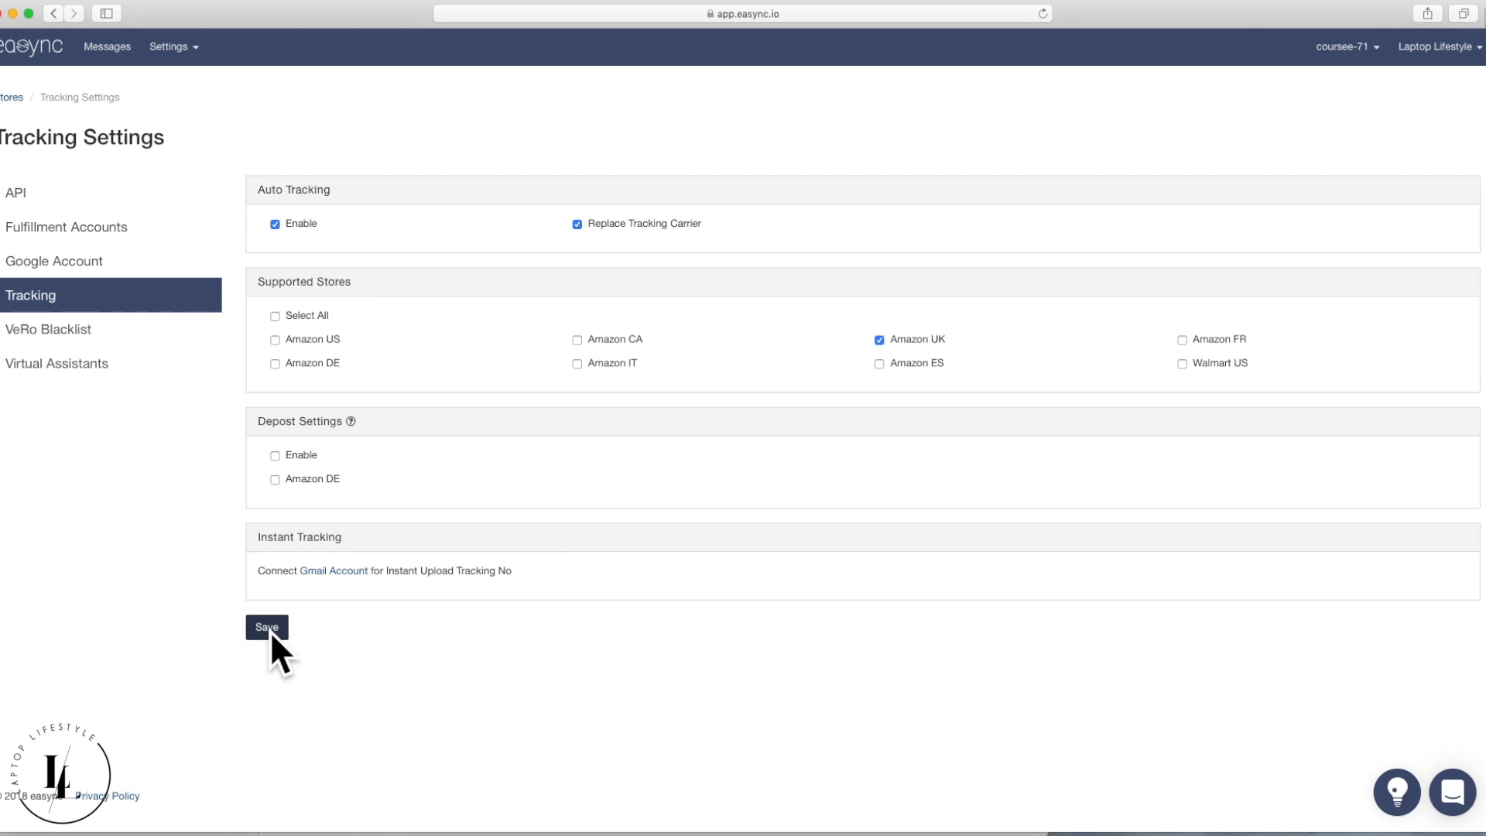
drag(371, 435, 252, 441)
click(378, 636)
click(291, 636)
Review the VeRo Blacklist brand and keyword lists, then go to Virtual Assistants.
click(81, 331)
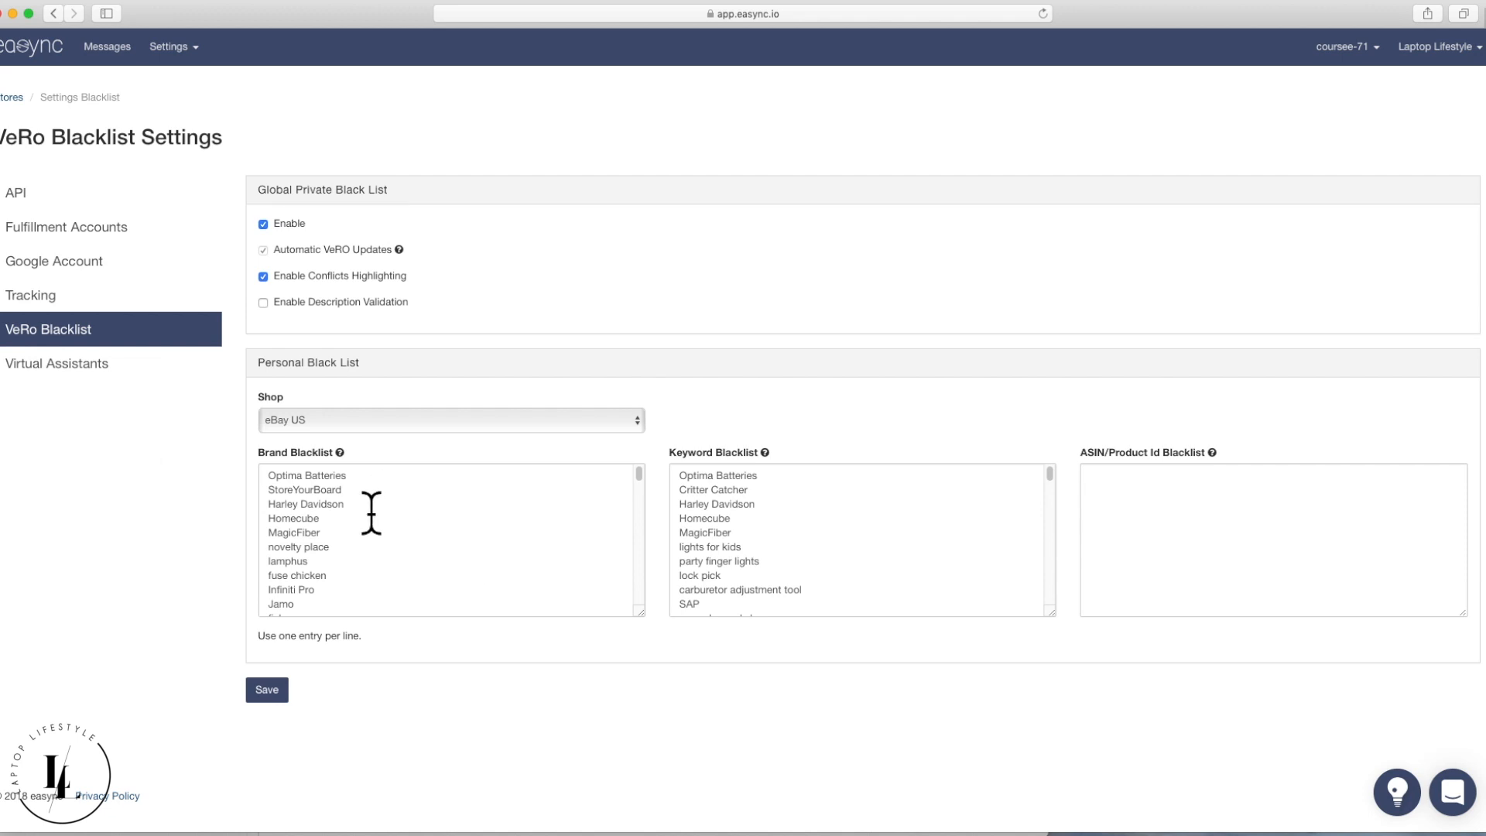
drag(293, 489, 388, 559)
click(221, 484)
click(68, 369)
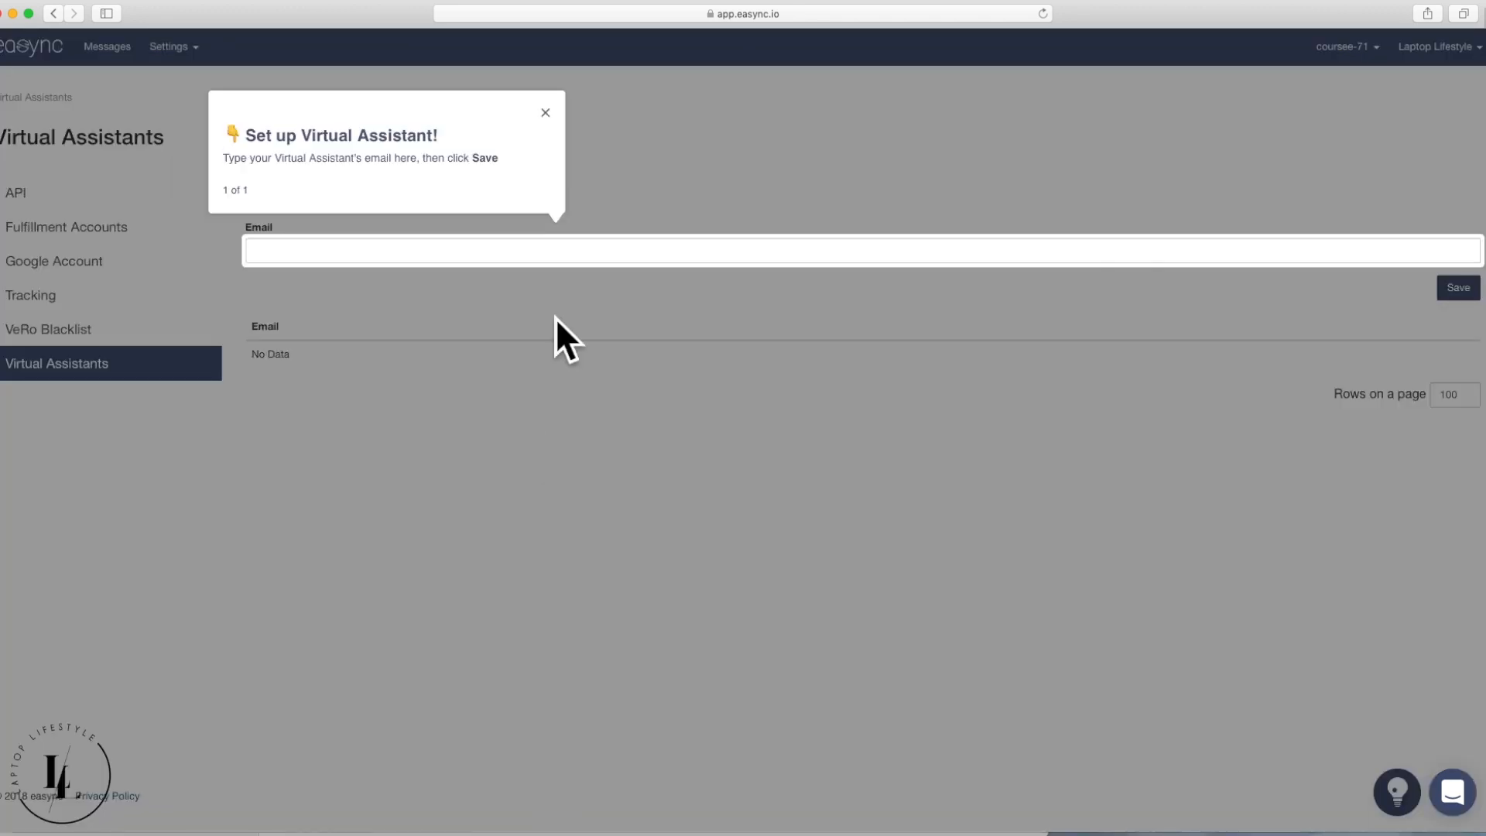
Close the 'Set up Virtual Assistant!' popup.
click(546, 113)
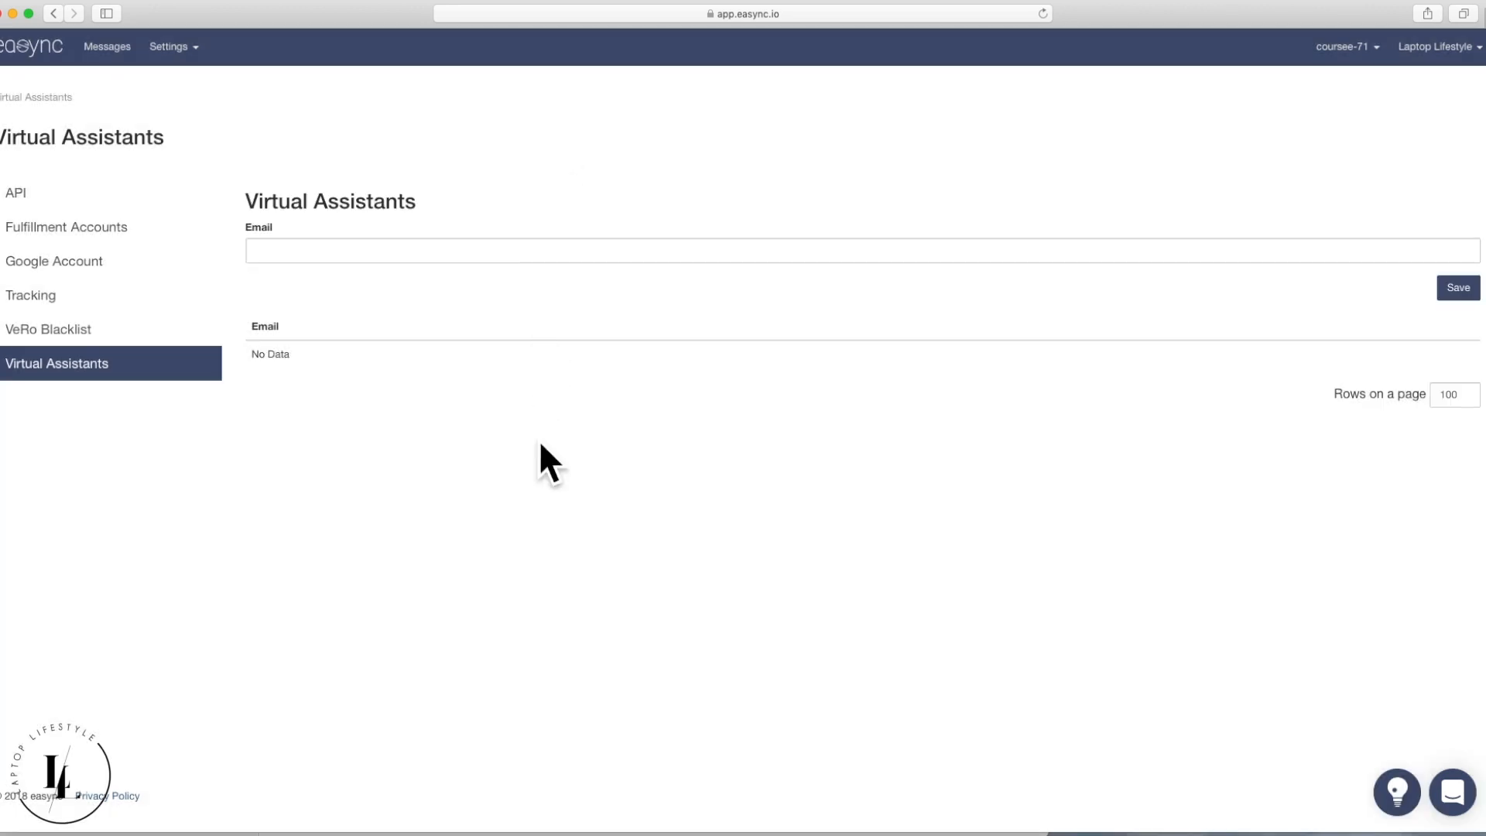